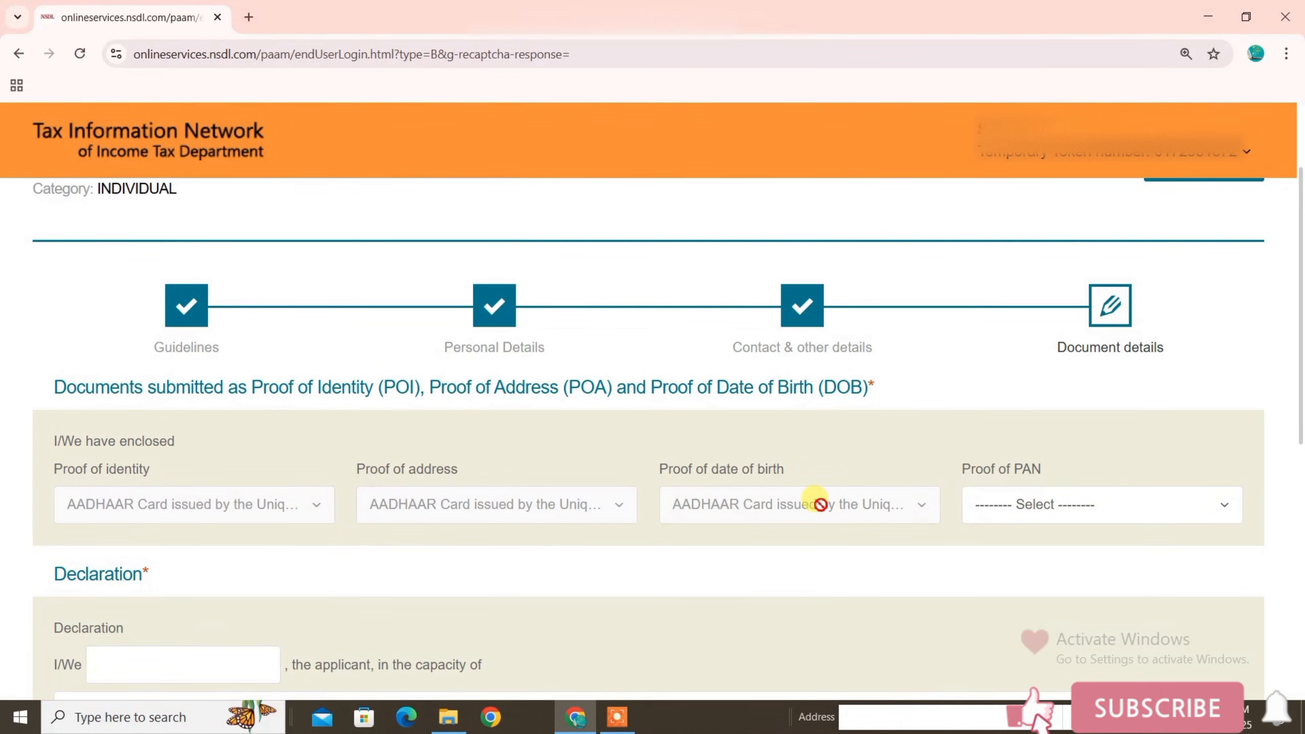
Choose Copy of Pan Card as the proof of PAN and declare the applicant's capacity as Himself/Herself.
left_click(1043, 505)
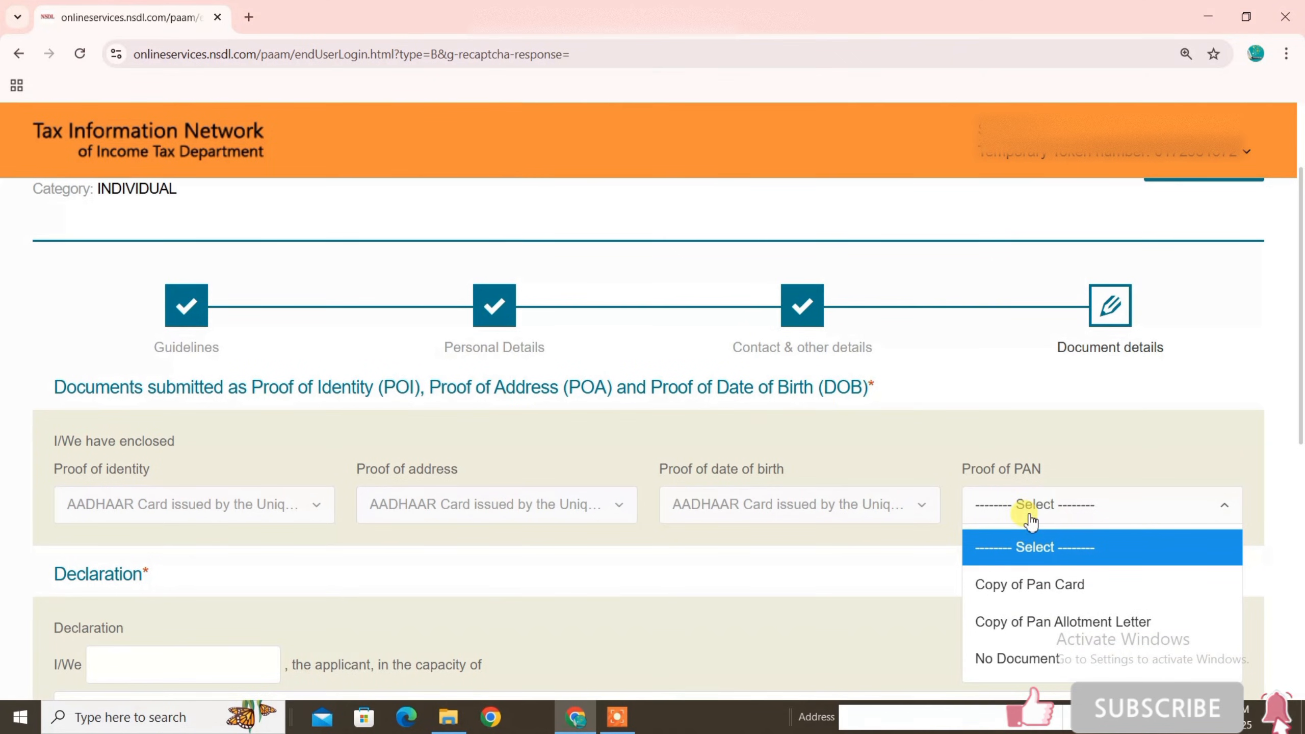
left_click(1022, 587)
scroll(1023, 586, "down", 5)
left_click(172, 388)
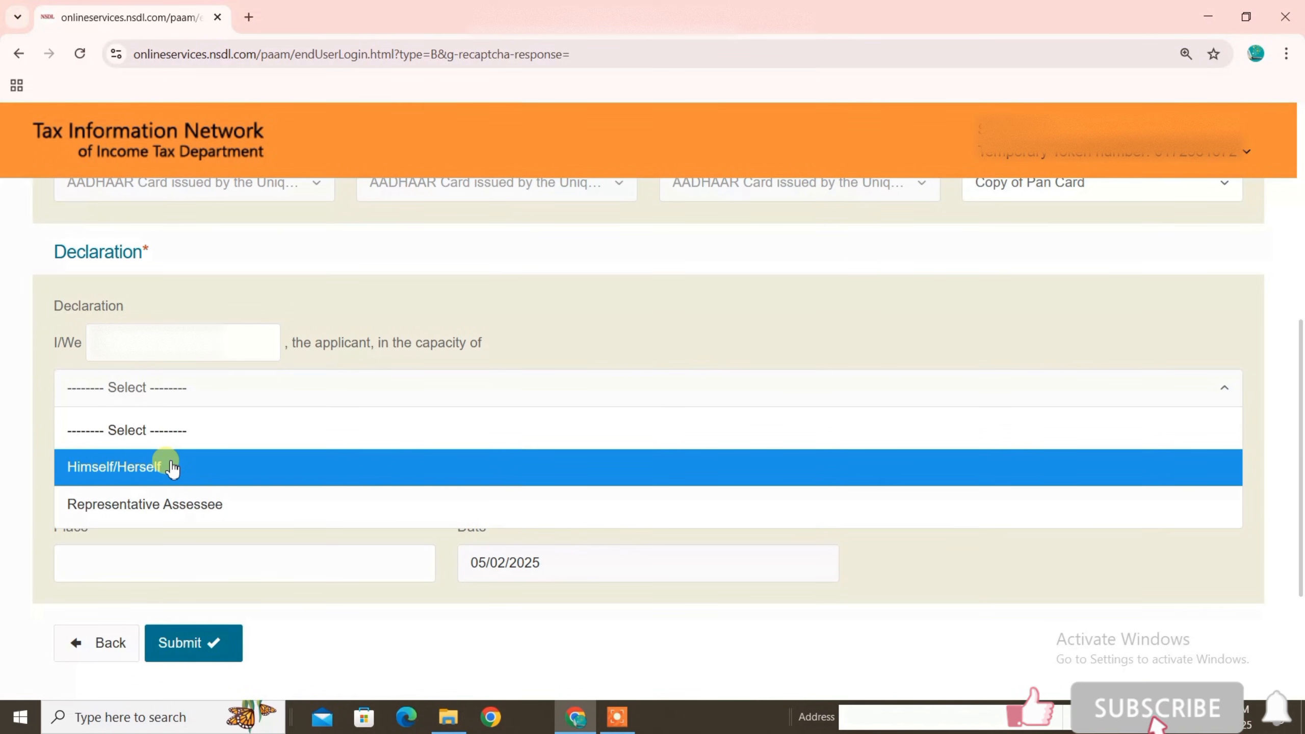
left_click(172, 467)
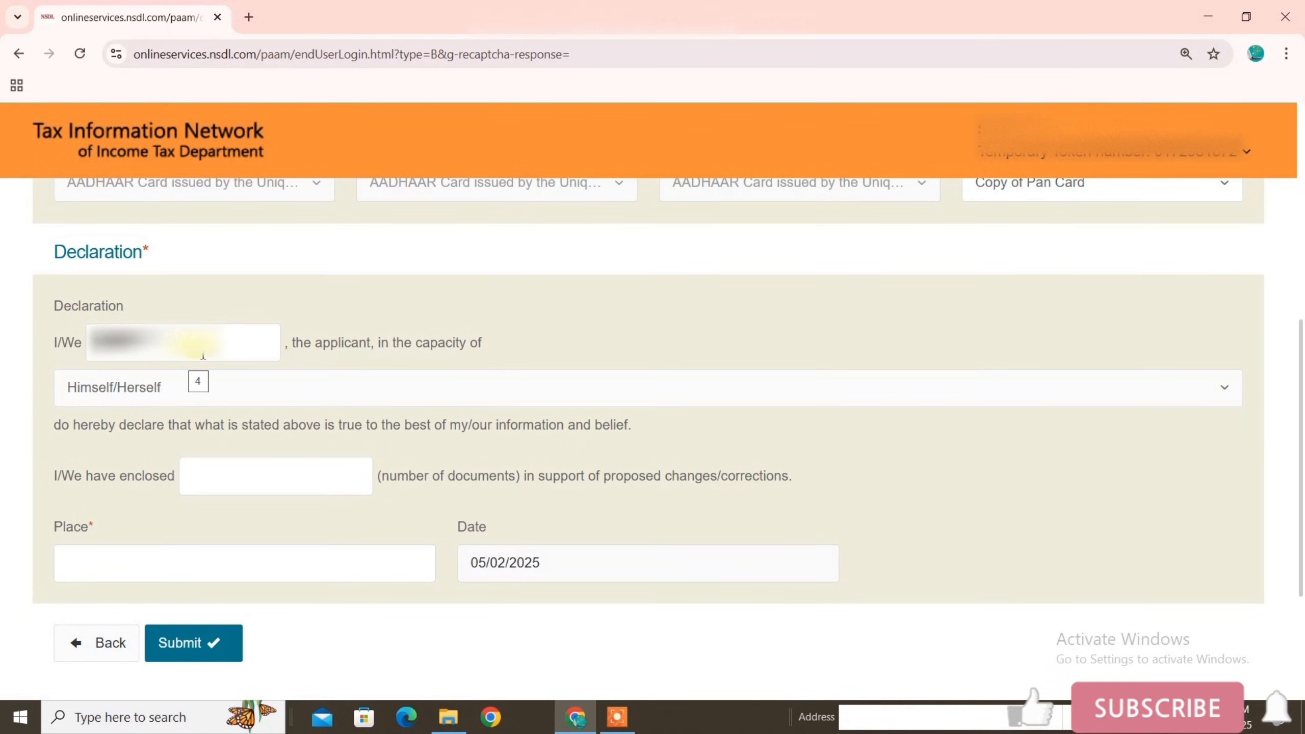
Declare 1 enclosed document with CHANDIGARH as the place, and submit the document details.
left_click(250, 467)
type("1")
left_click(93, 557)
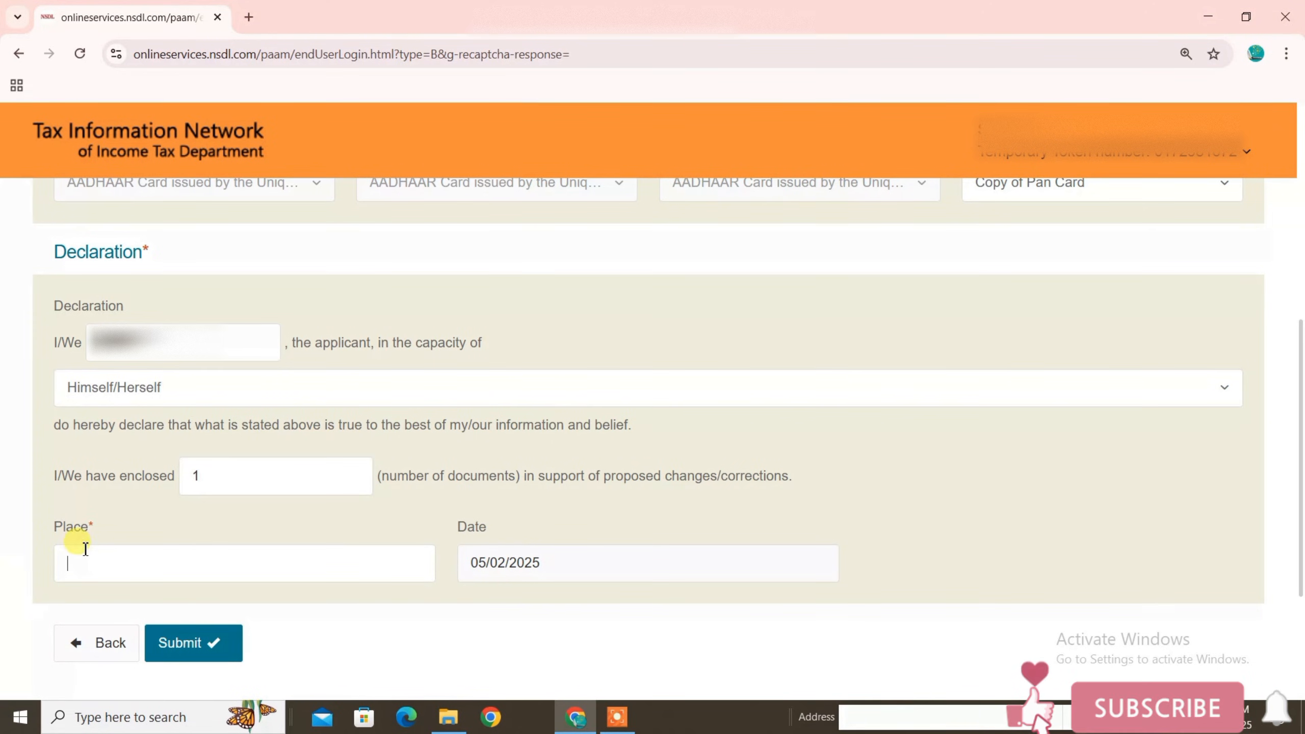
left_click(42, 556)
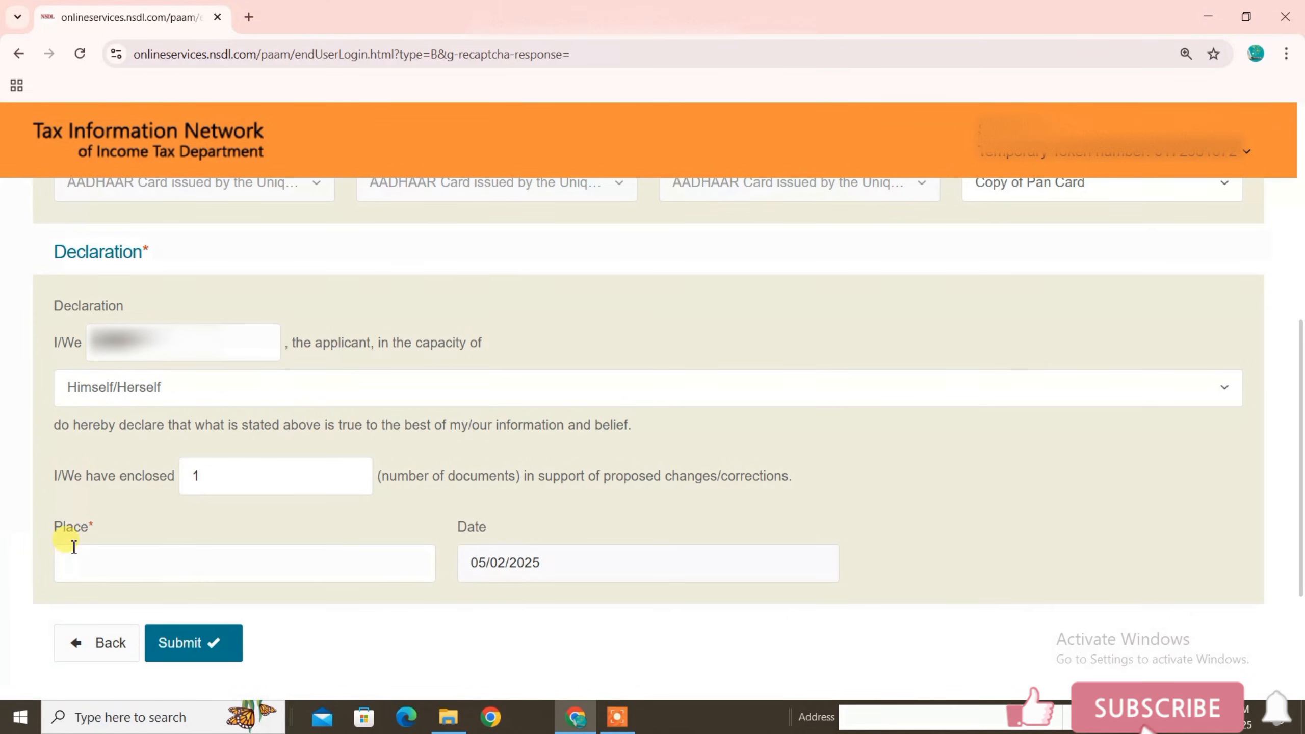
left_click(95, 564)
left_click(212, 633)
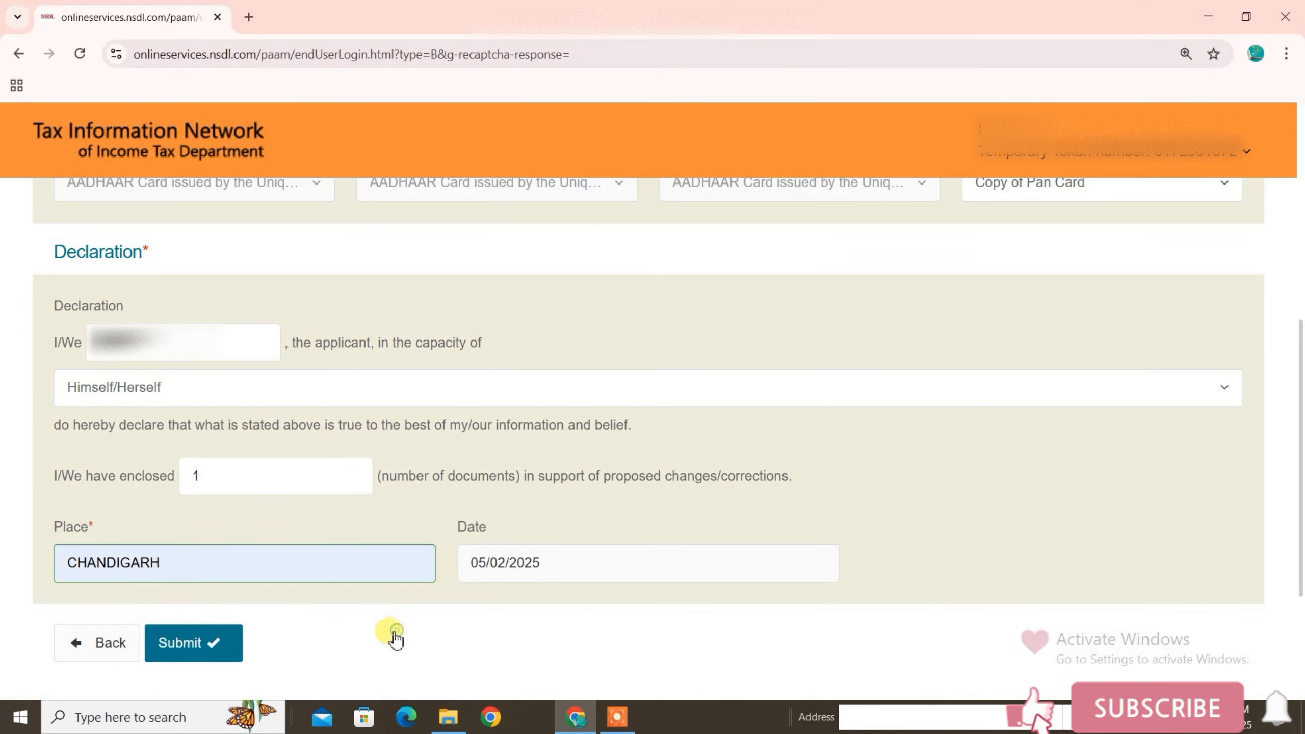
left_click(172, 643)
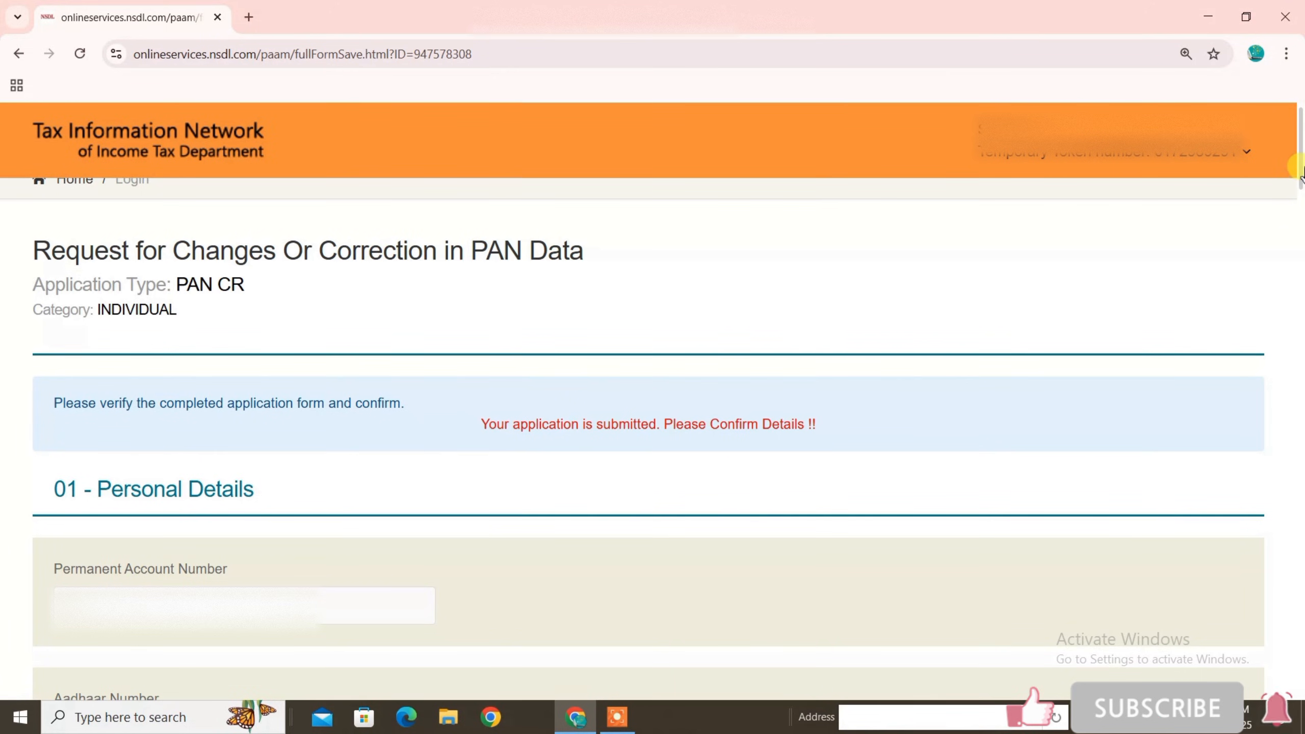
Enter the first eight digits of the Aadhaar number on the review form and proceed with the application.
scroll(1298, 198, "down", 5)
left_click(112, 455)
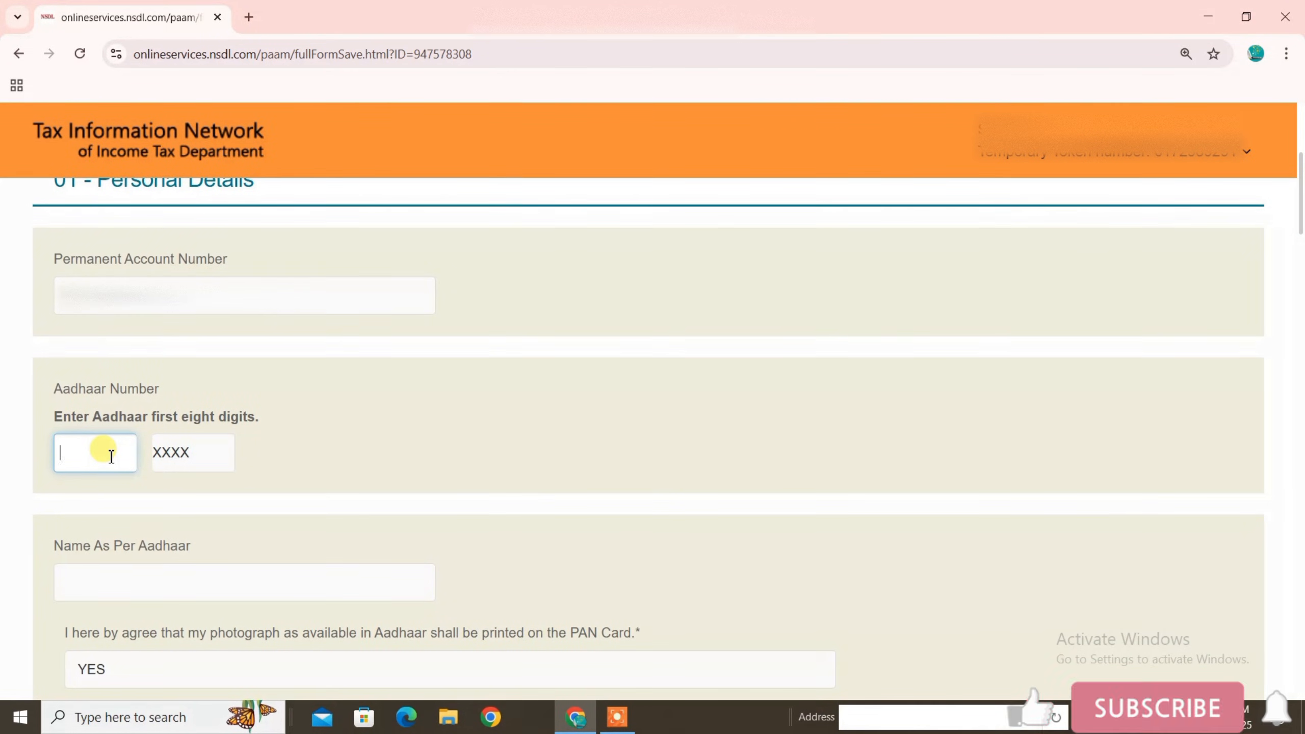
scroll(108, 473, "down", 10)
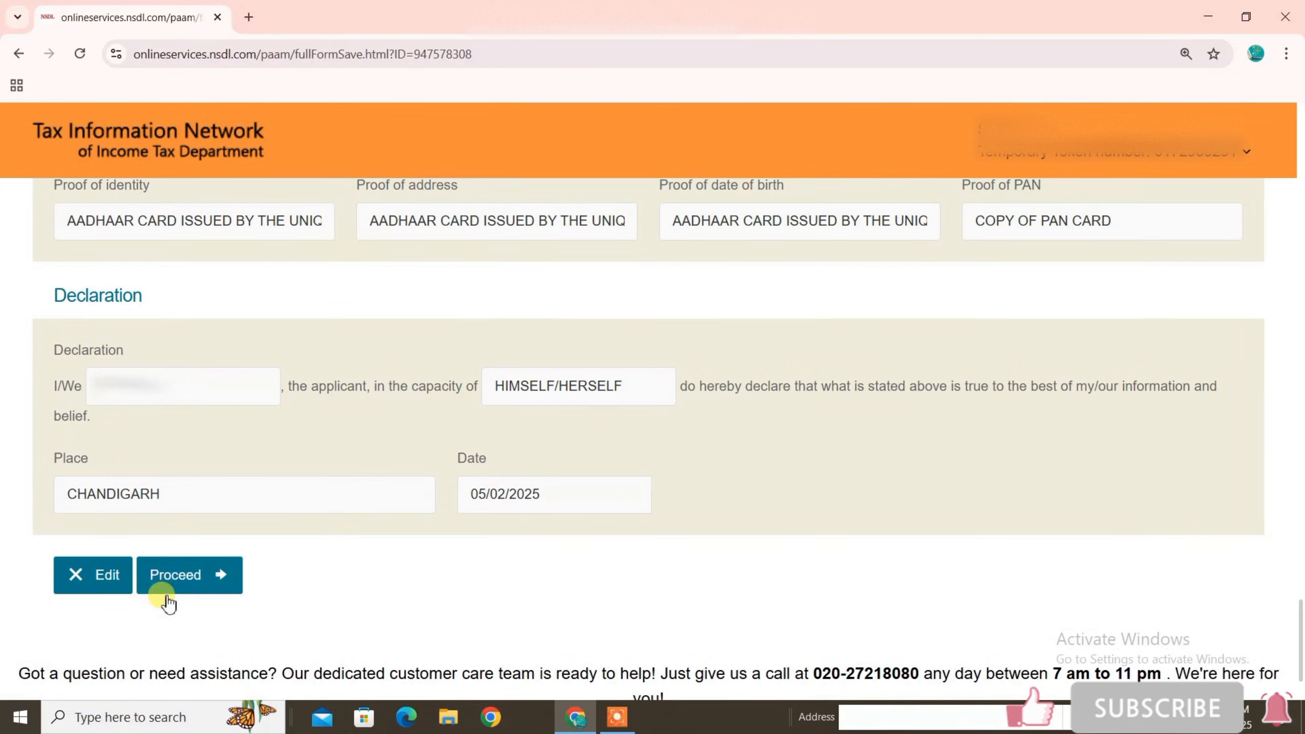
left_click(172, 592)
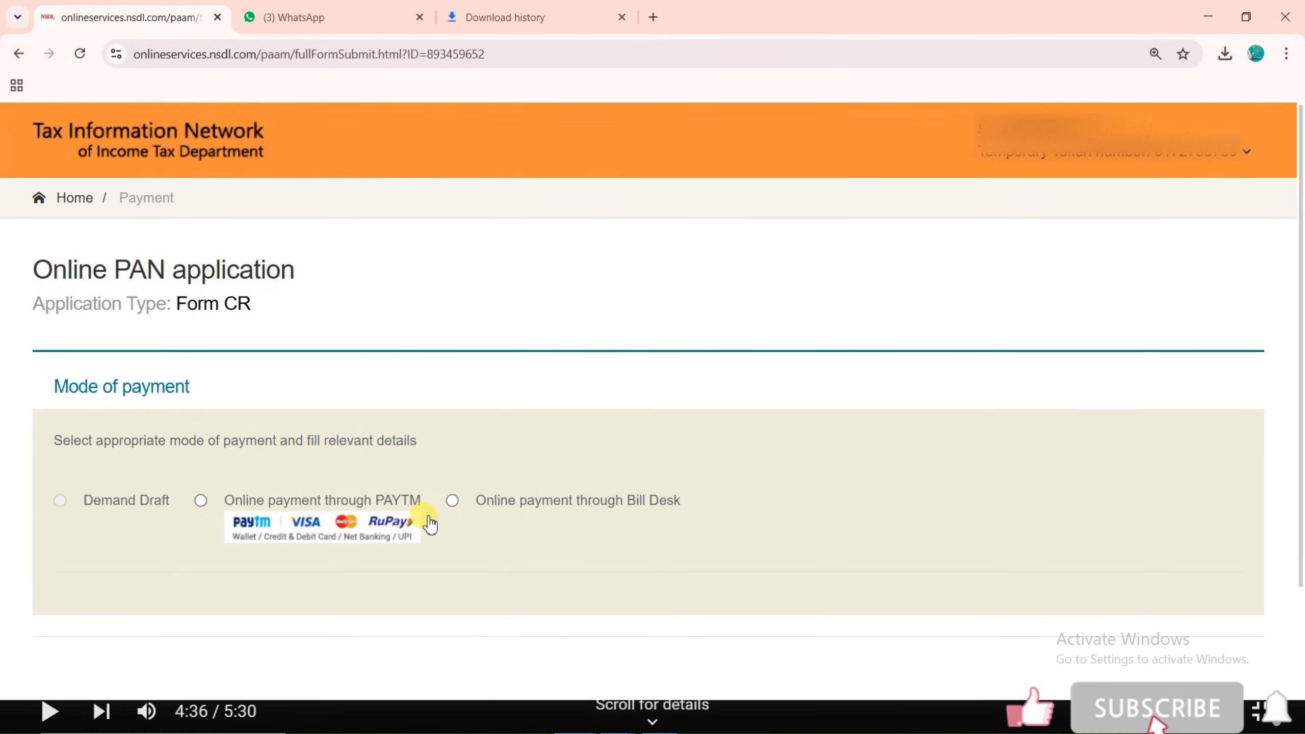
Choose online payment through Bill Desk, agree to the terms of service and proceed to payment.
left_click(562, 509)
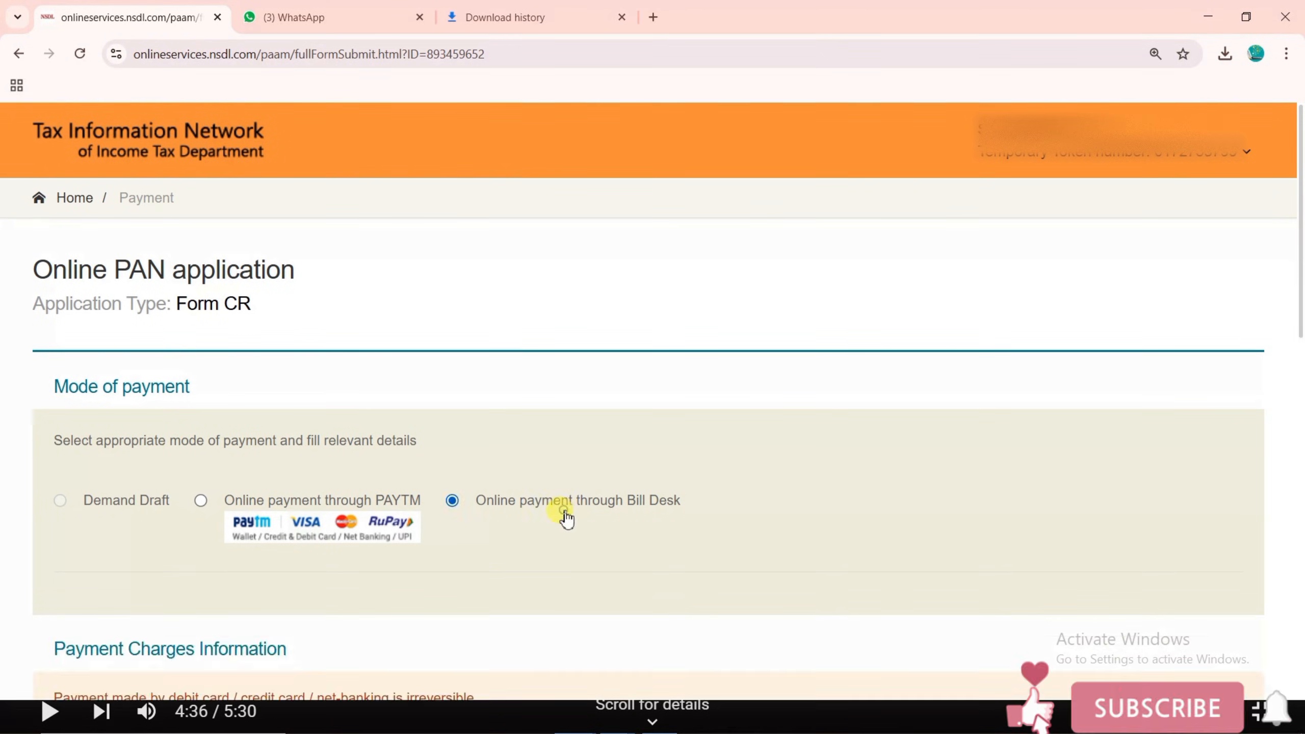
left_click_drag(1298, 286, 1268, 370)
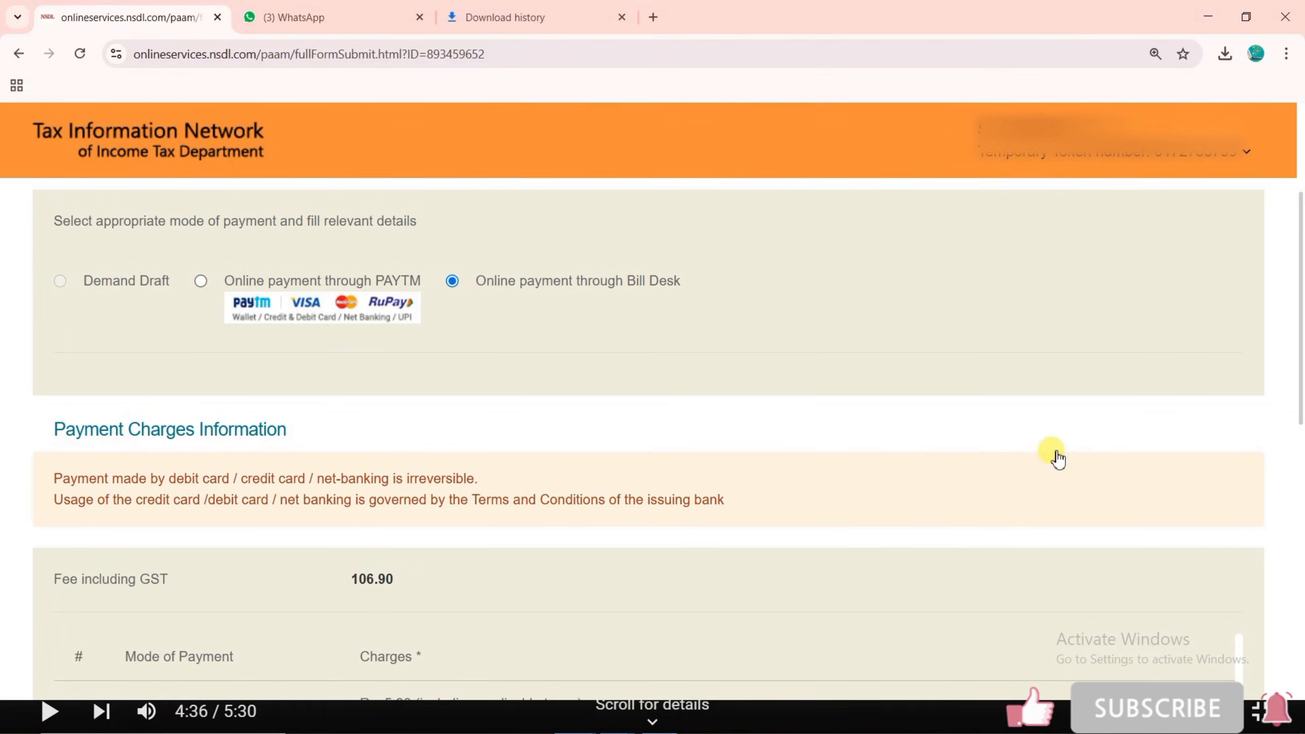
left_click_drag(1297, 374, 1300, 620)
left_click(39, 492)
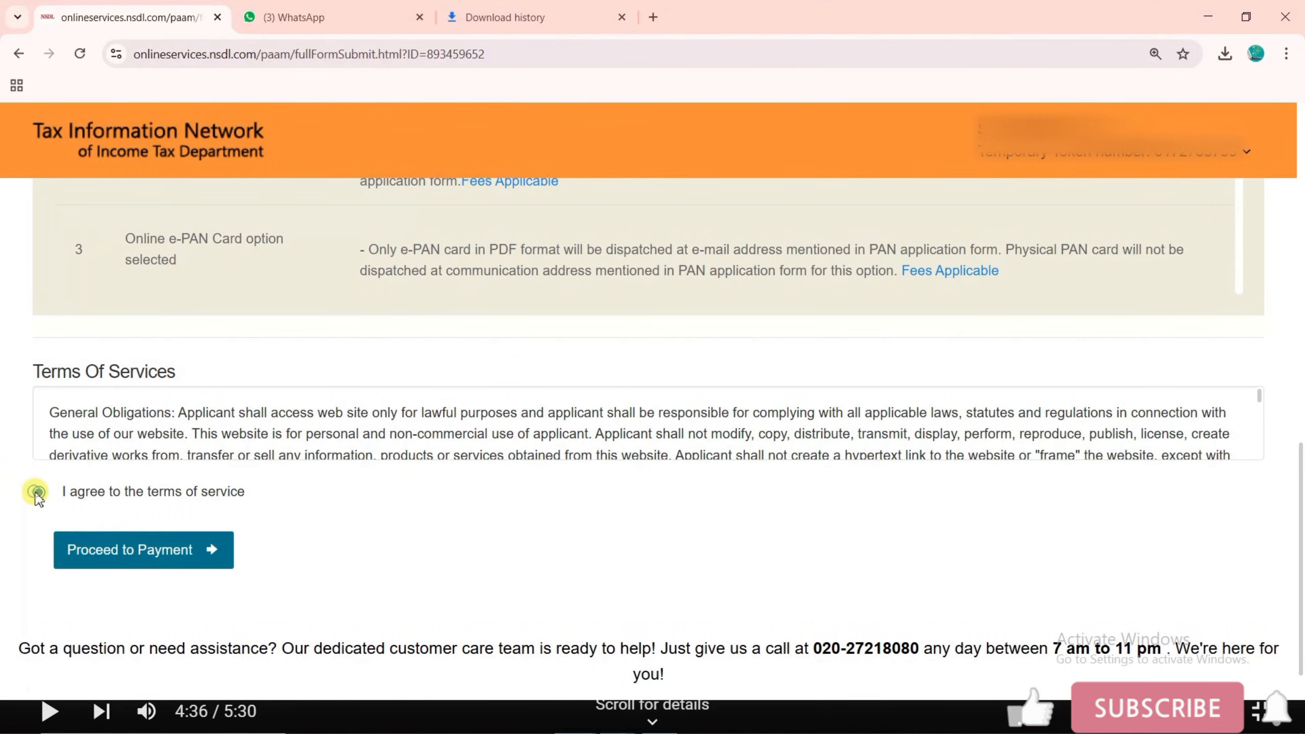
left_click(92, 551)
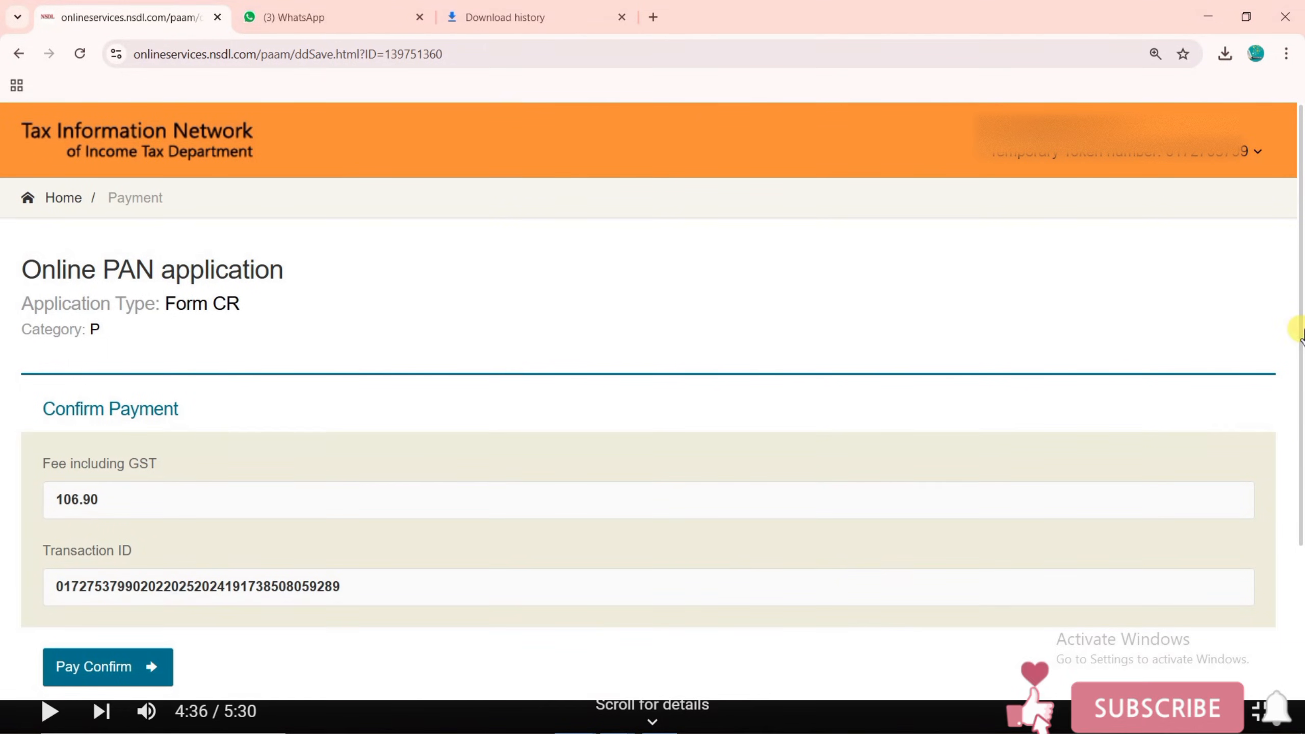
Confirm the application fee and pay it by credit/debit card, entering the card details and the one-time password.
scroll(1297, 329, "down", 1)
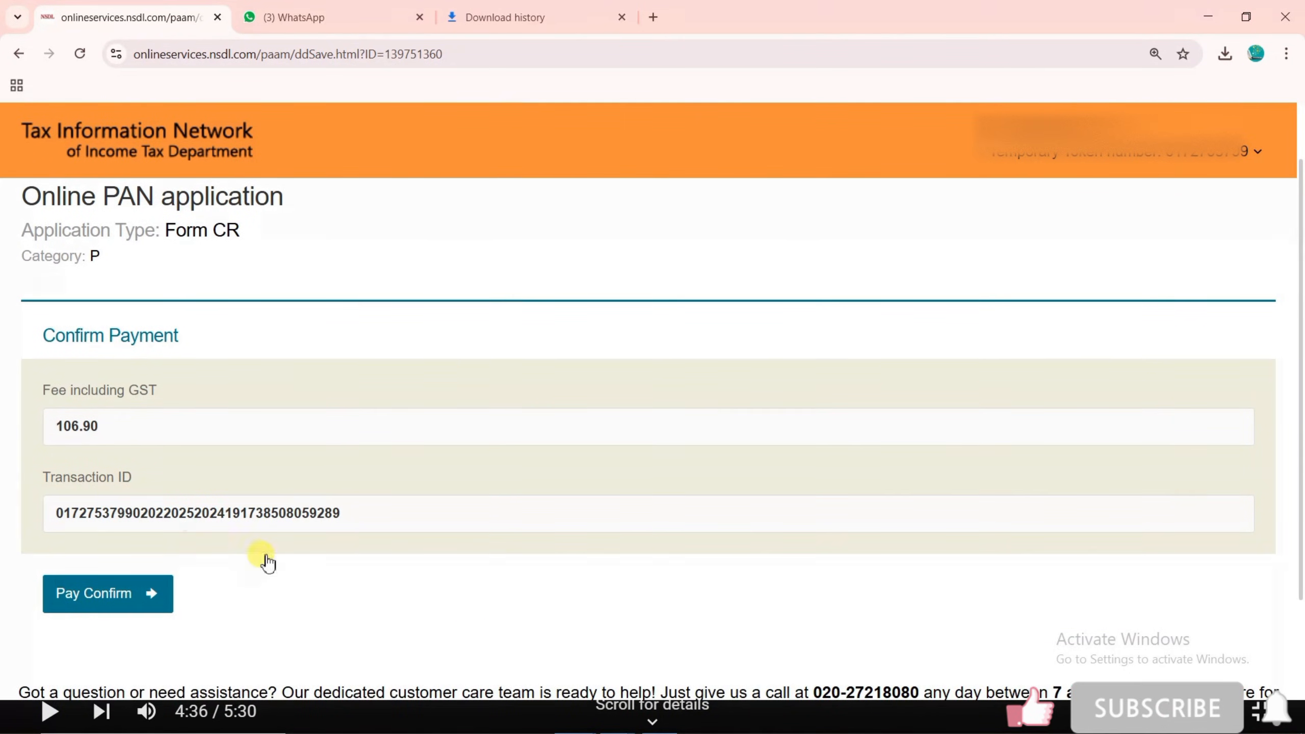
left_click(101, 596)
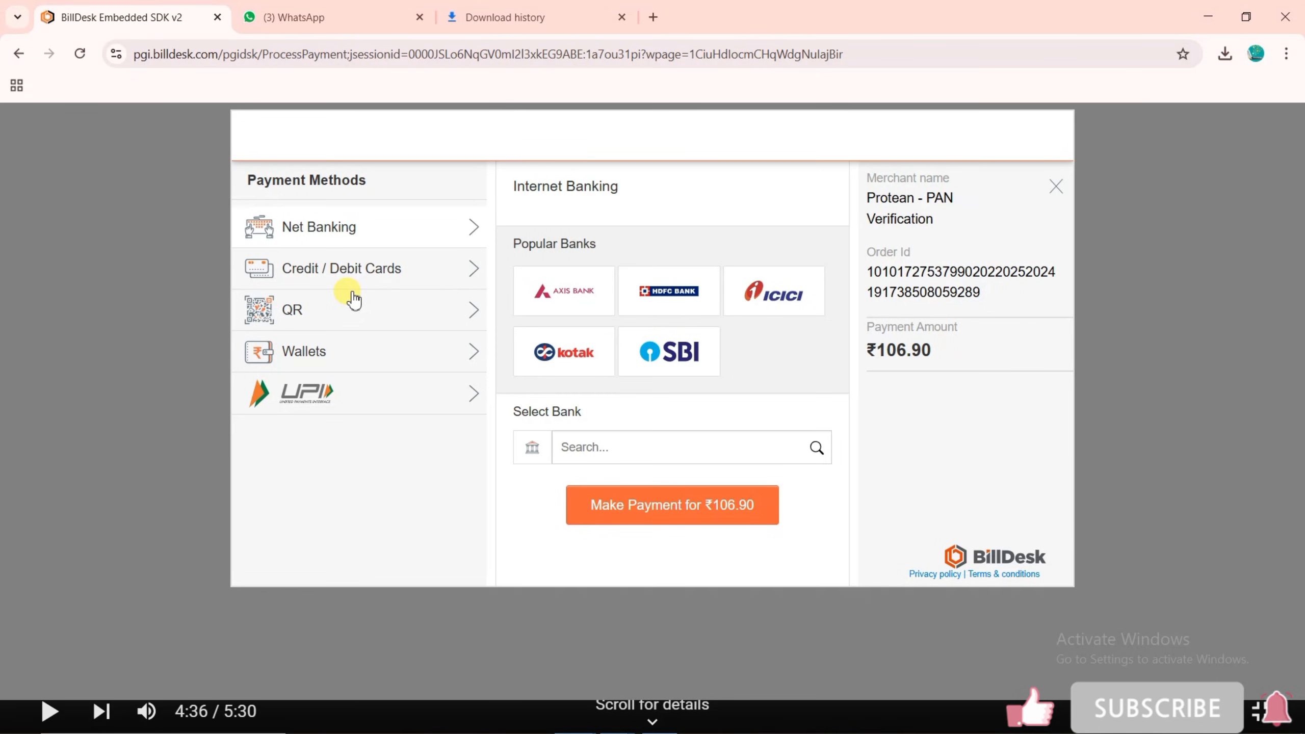
left_click(353, 297)
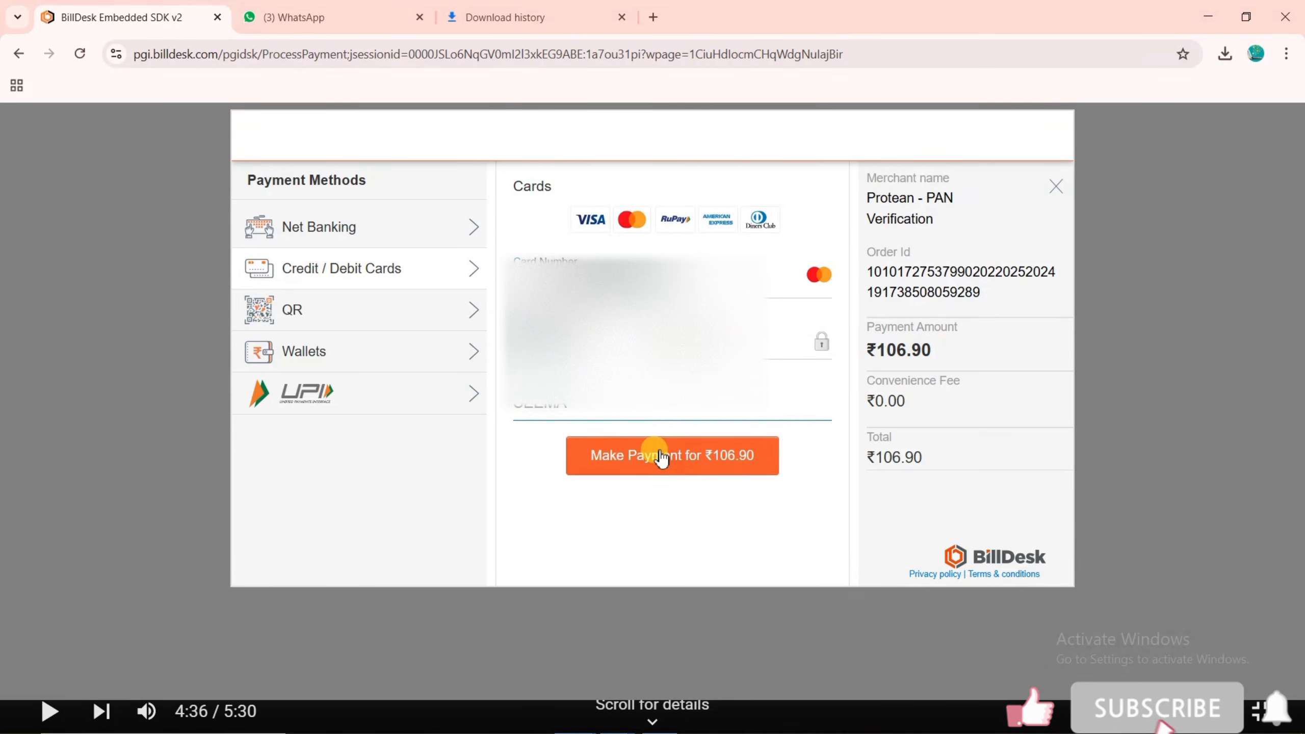
left_click(658, 450)
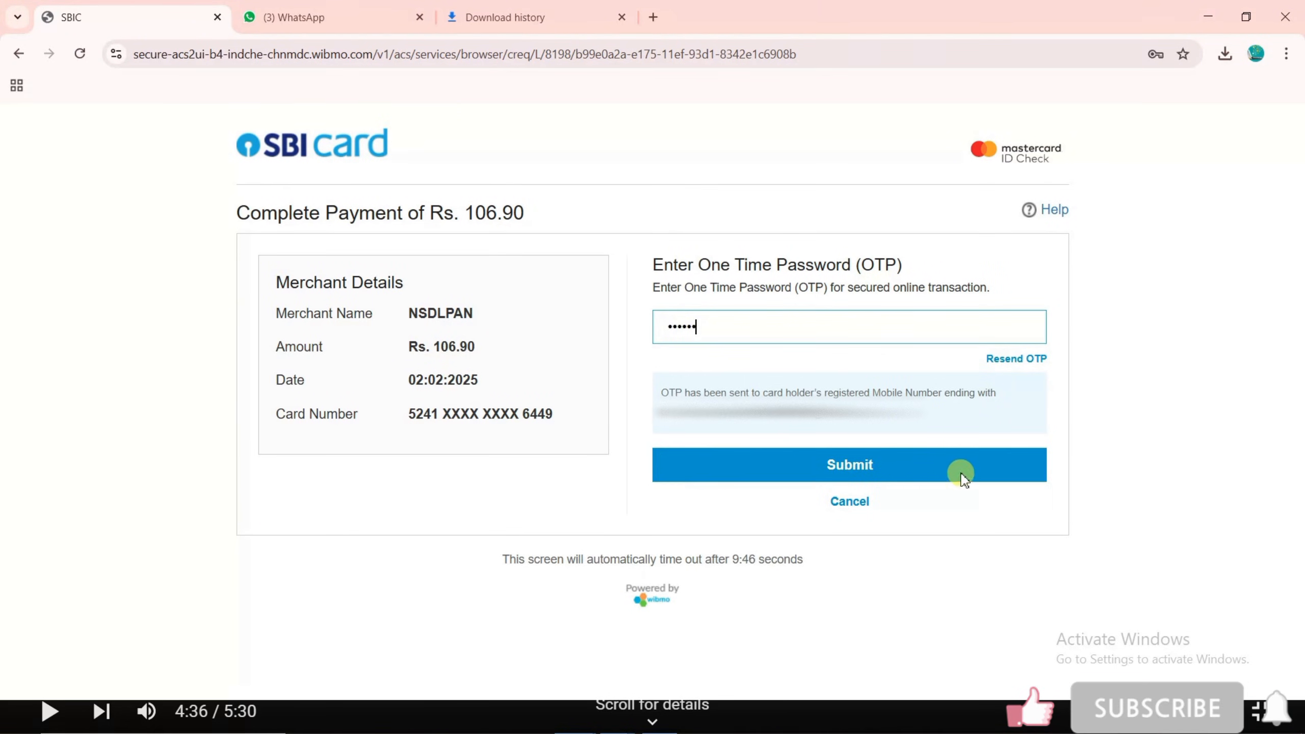
left_click(917, 478)
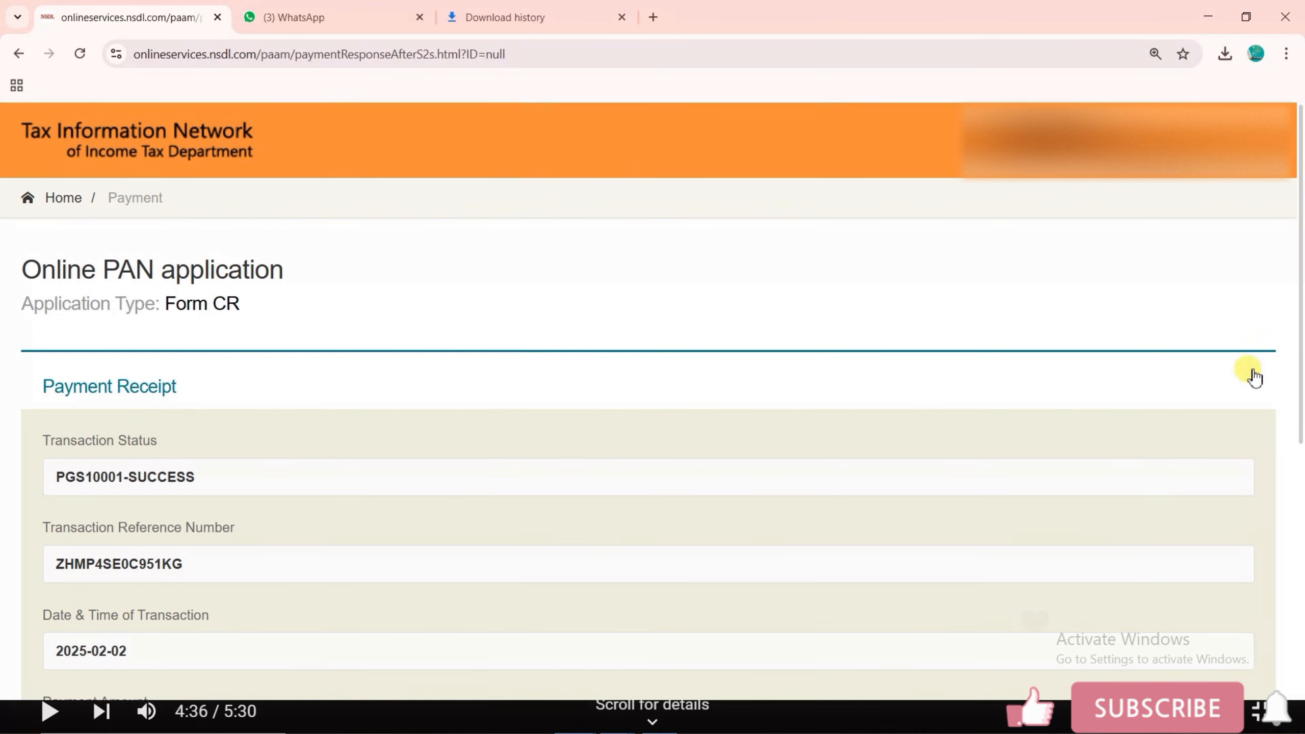
Continue from the payment receipt, give consent to use the Aadhaar details and authenticate the applicant's Aadhaar.
left_click_drag(1301, 250, 1296, 467)
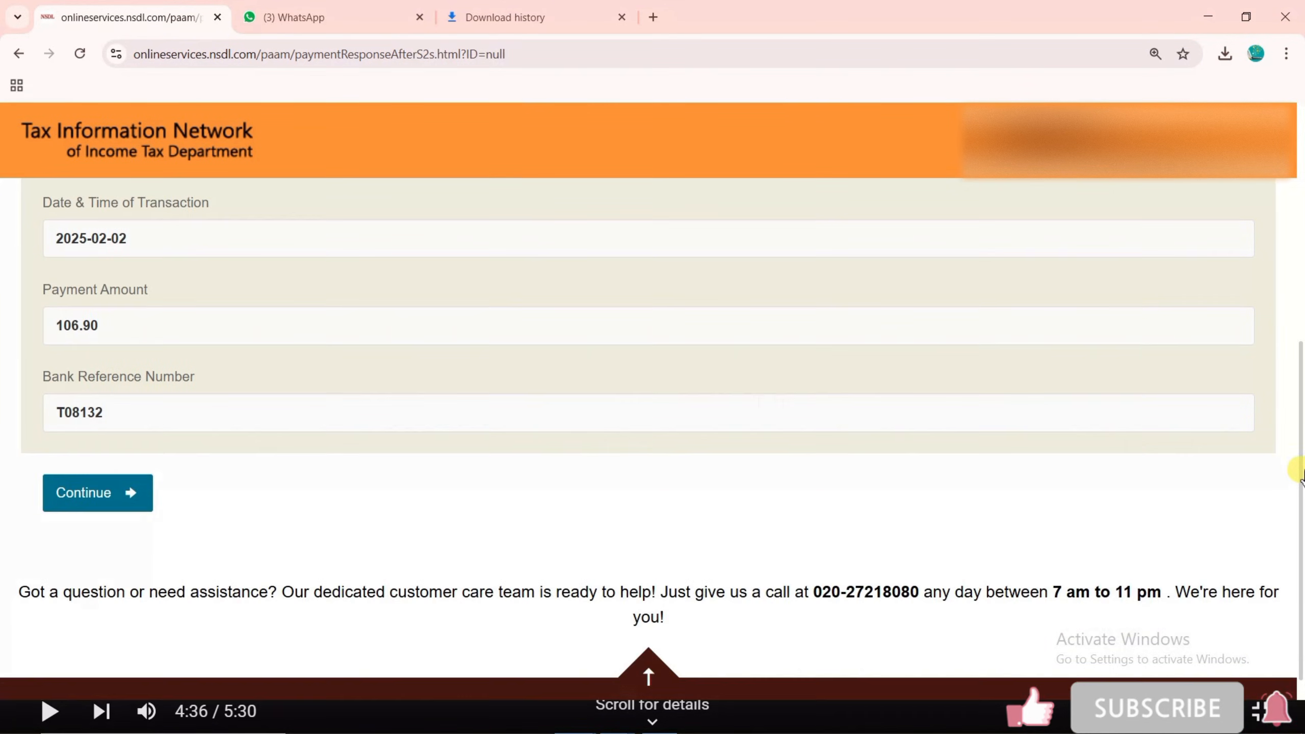
left_click(63, 491)
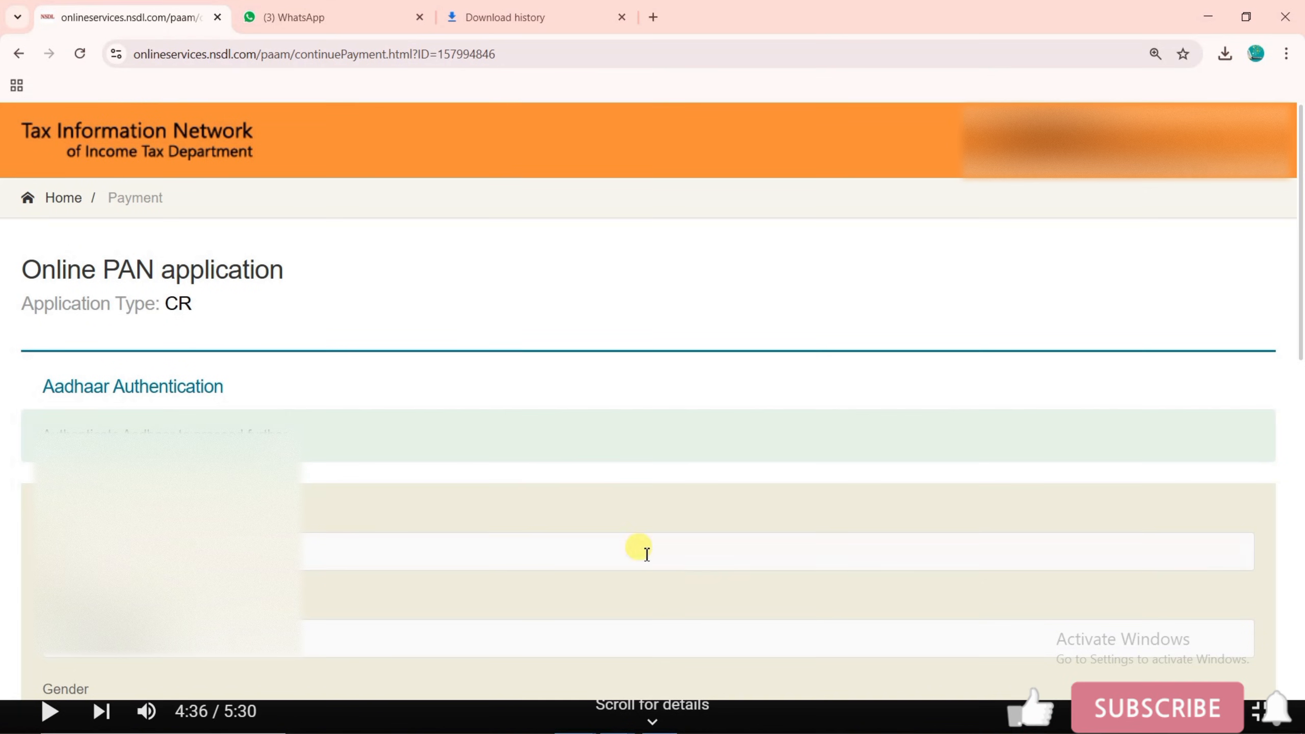
left_click_drag(1301, 280, 1300, 529)
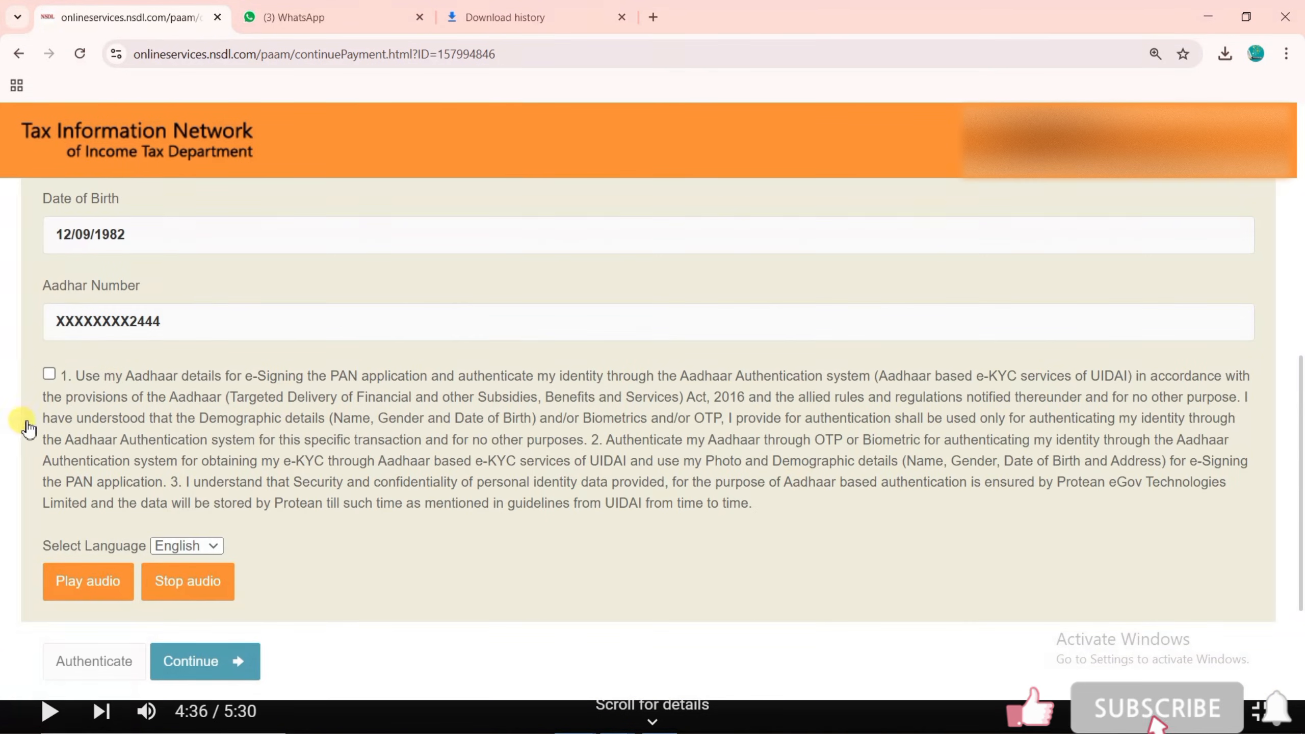
left_click(50, 374)
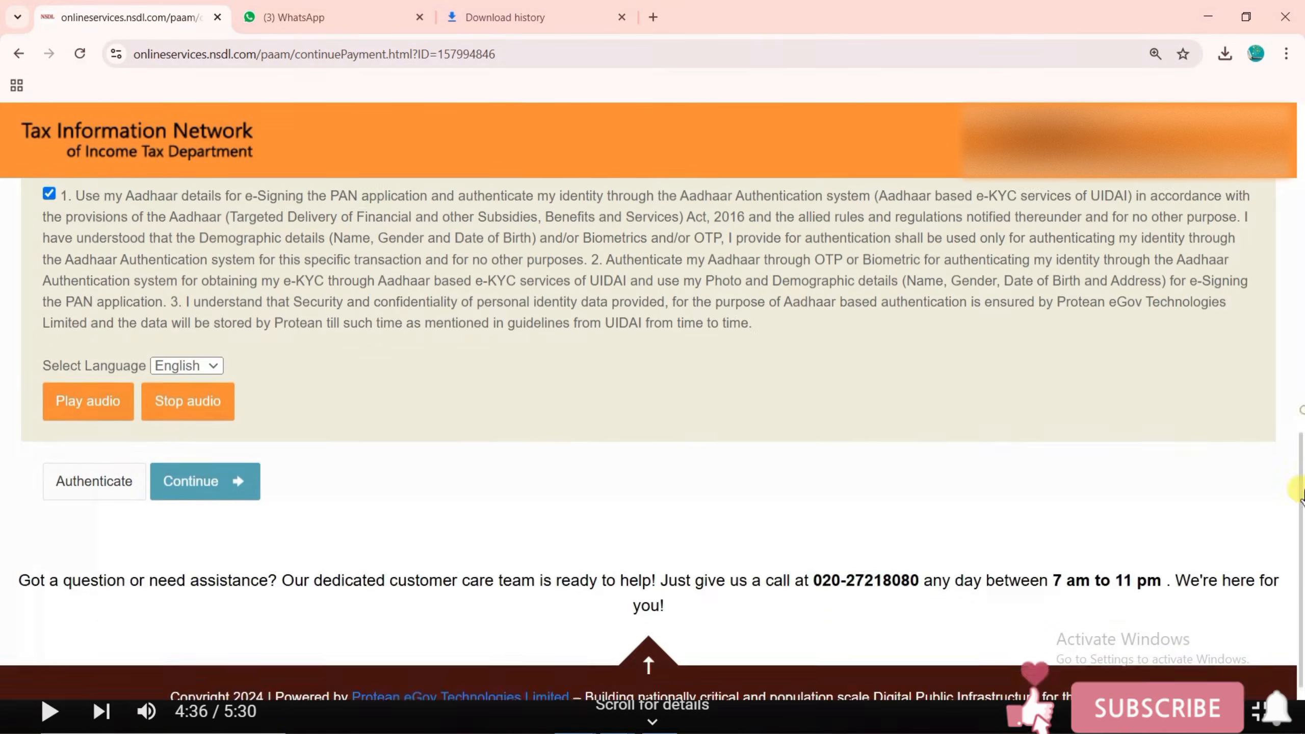
scroll(87, 638, "down", 3)
left_click(103, 481)
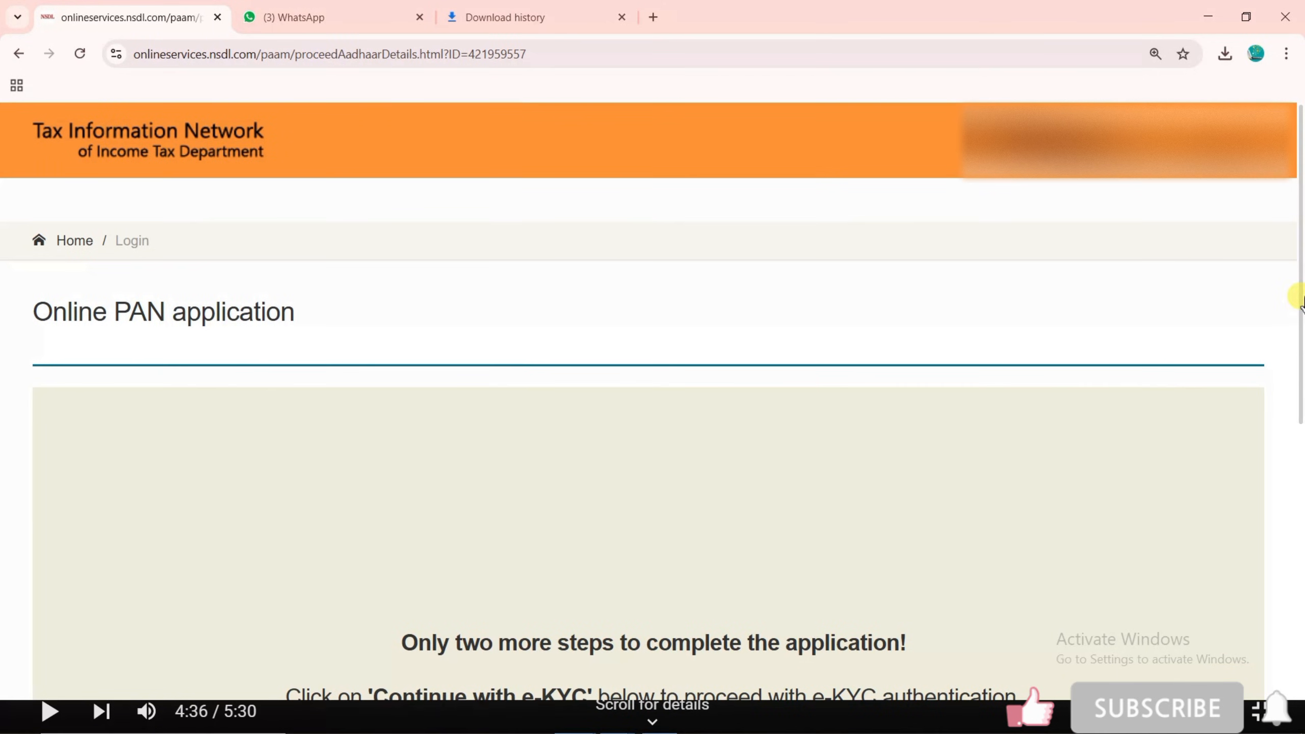
Continue with e-KYC, enter the Aadhaar OTP and submit it for verification.
left_click_drag(1300, 360, 1297, 473)
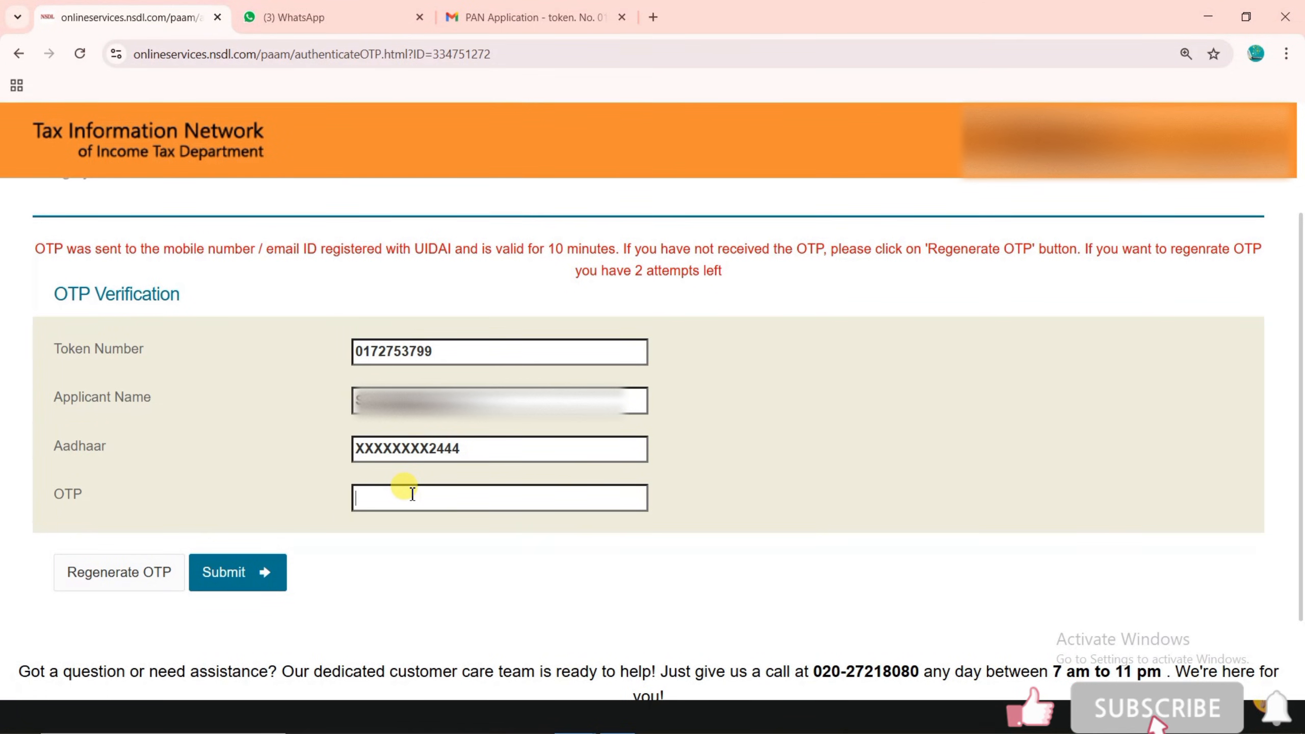
key("ctrl+v")
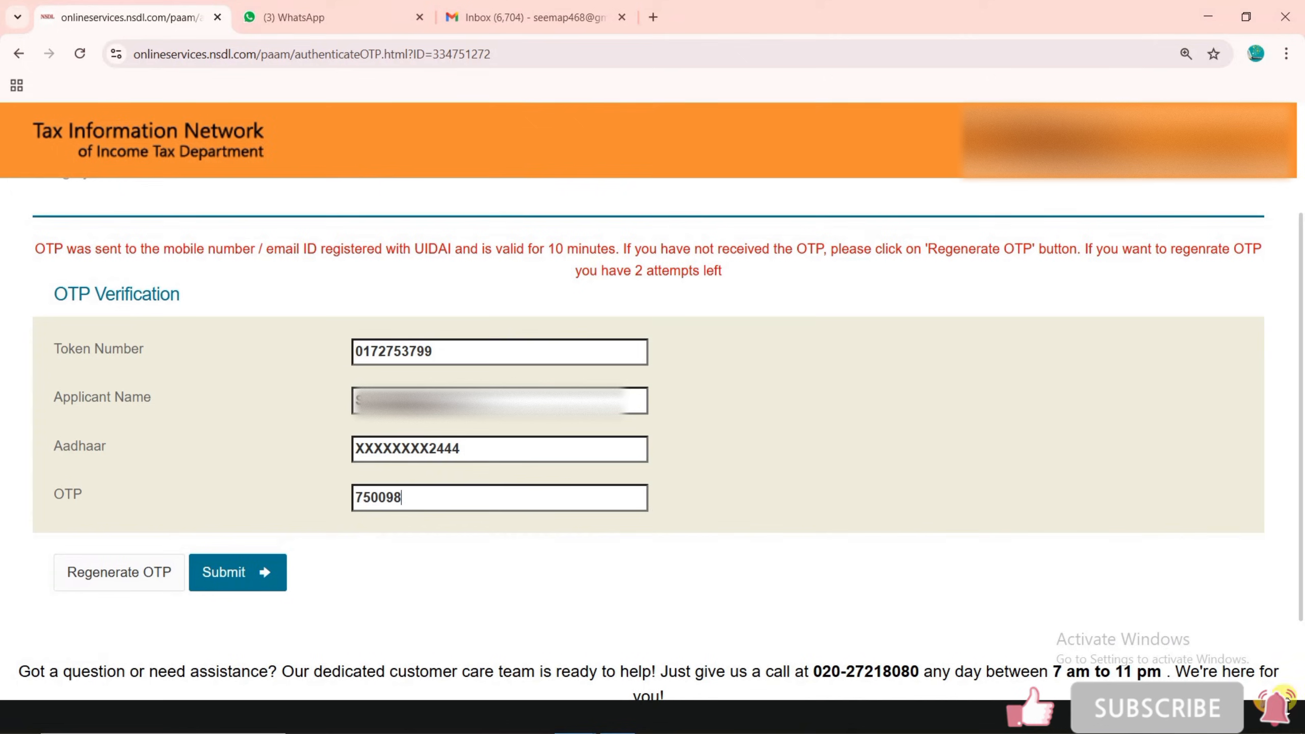
left_click(212, 569)
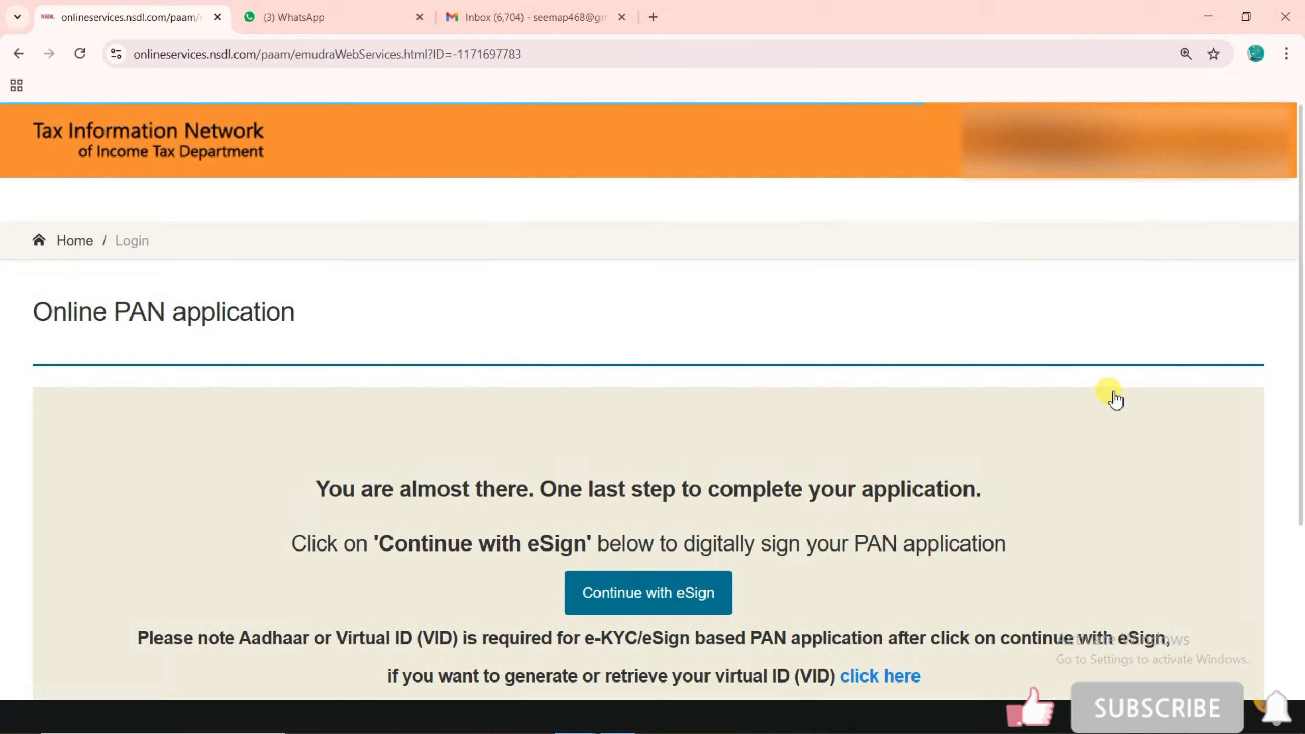
Continue with eSign, tick the authorization, enter the applicant's Aadhaar number and request the OTP.
scroll(1300, 301, "down", 2)
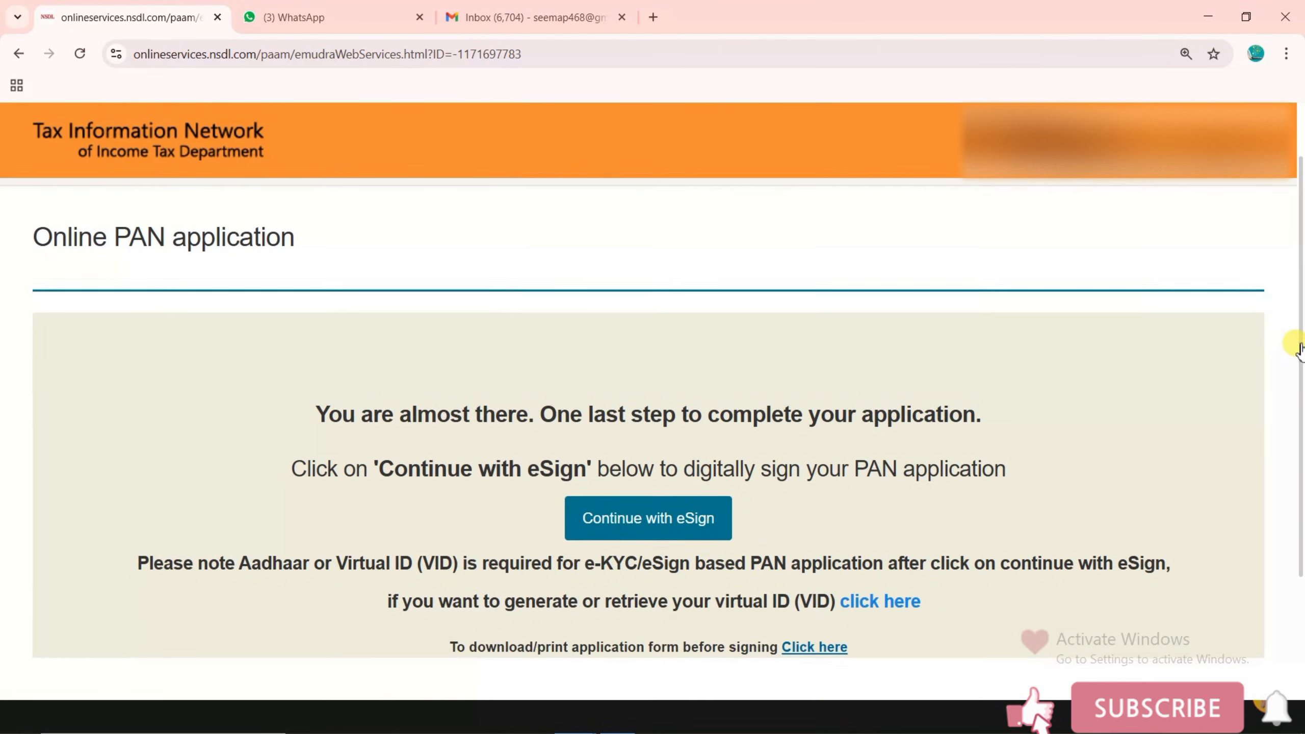
scroll(1300, 349, "down", 2)
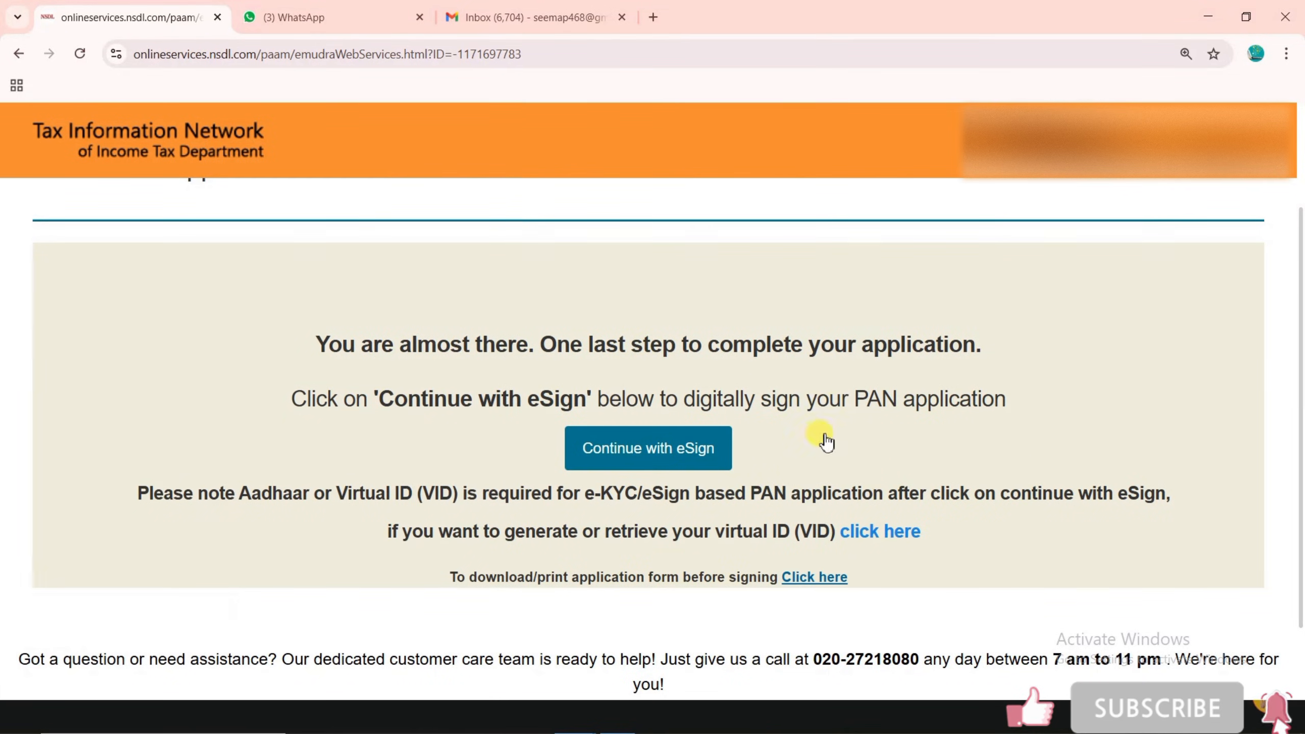
left_click(670, 464)
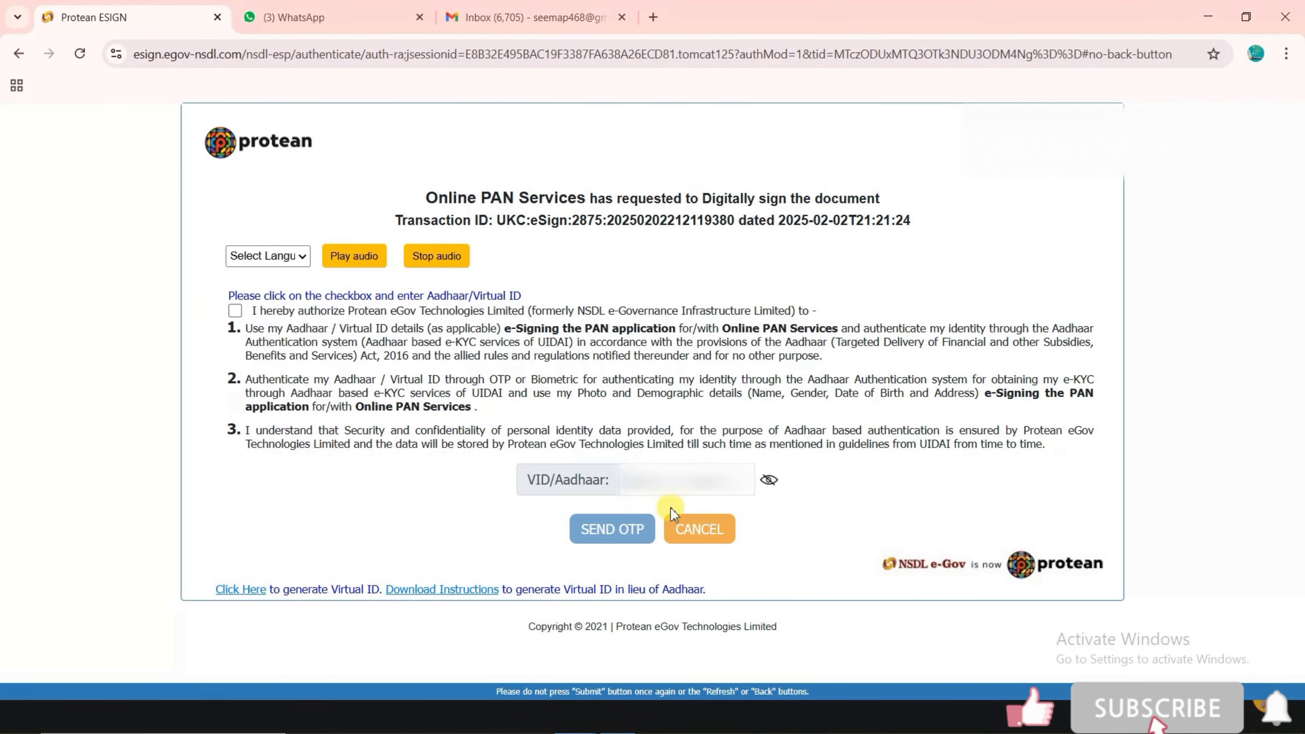
left_click(236, 311)
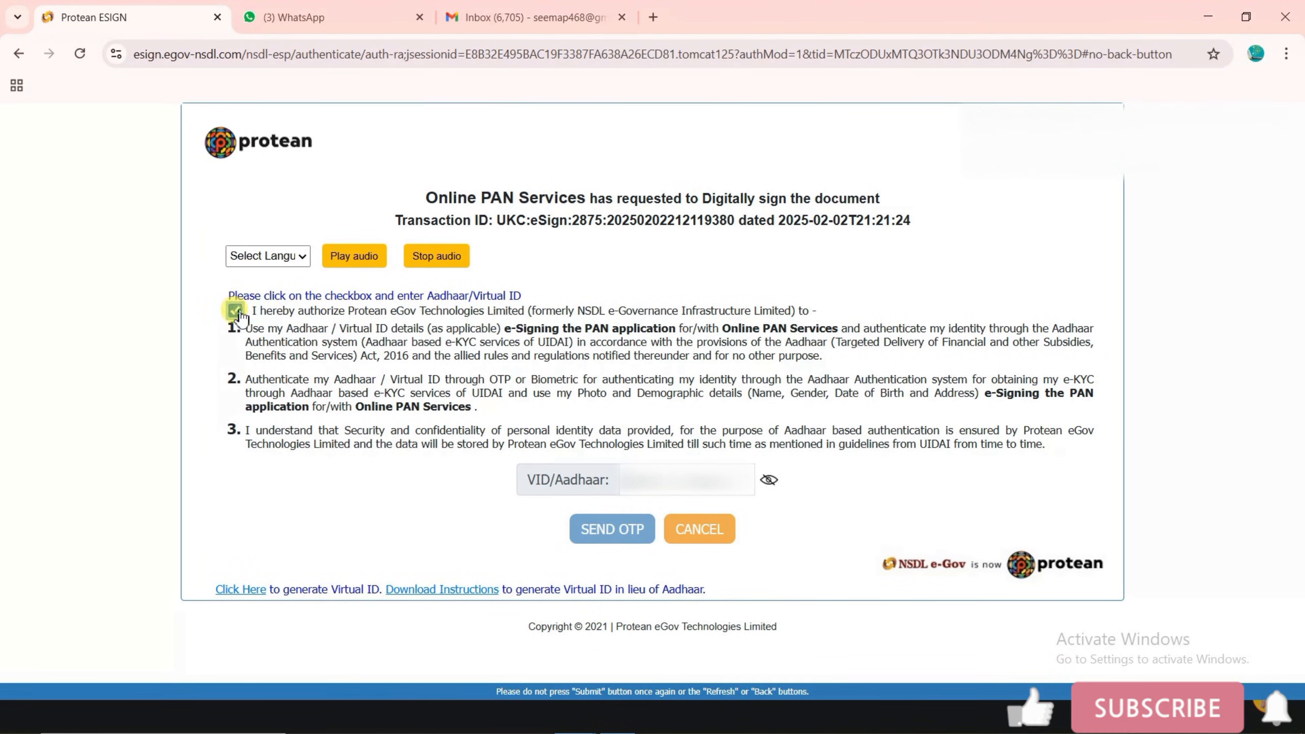
left_click(687, 493)
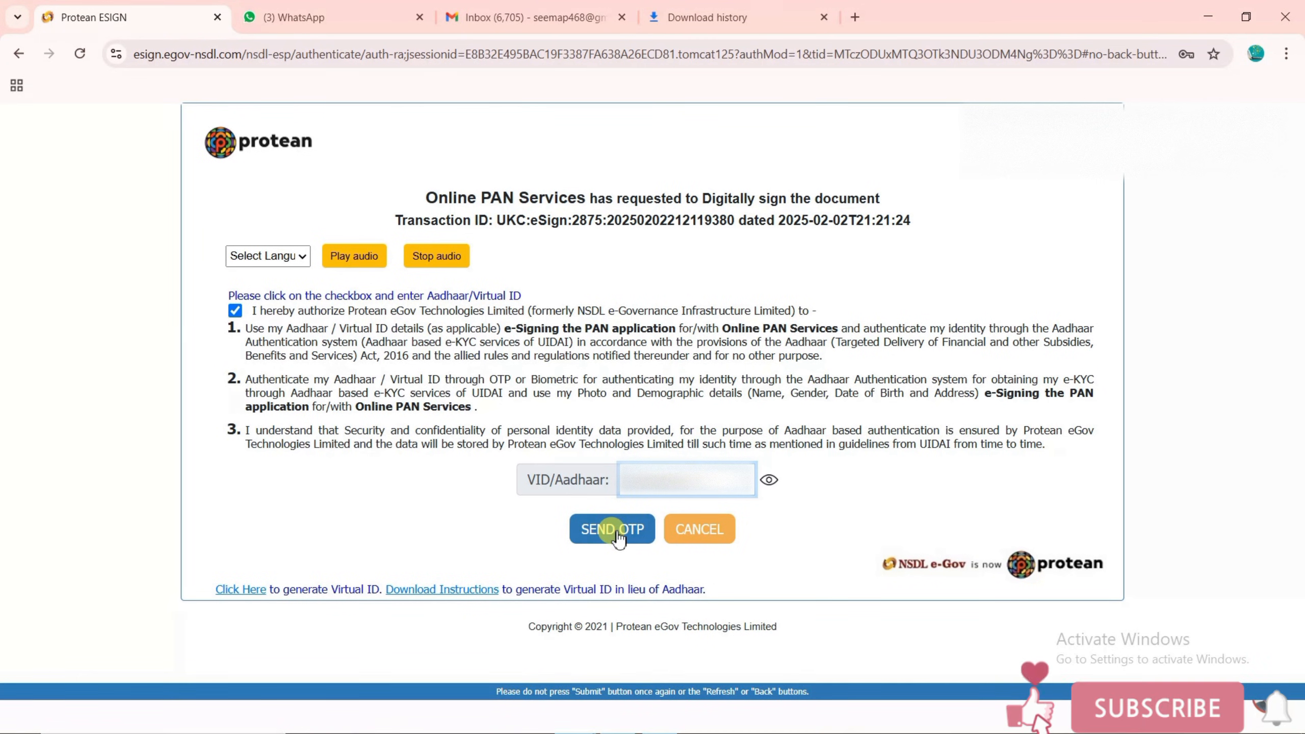
left_click(617, 533)
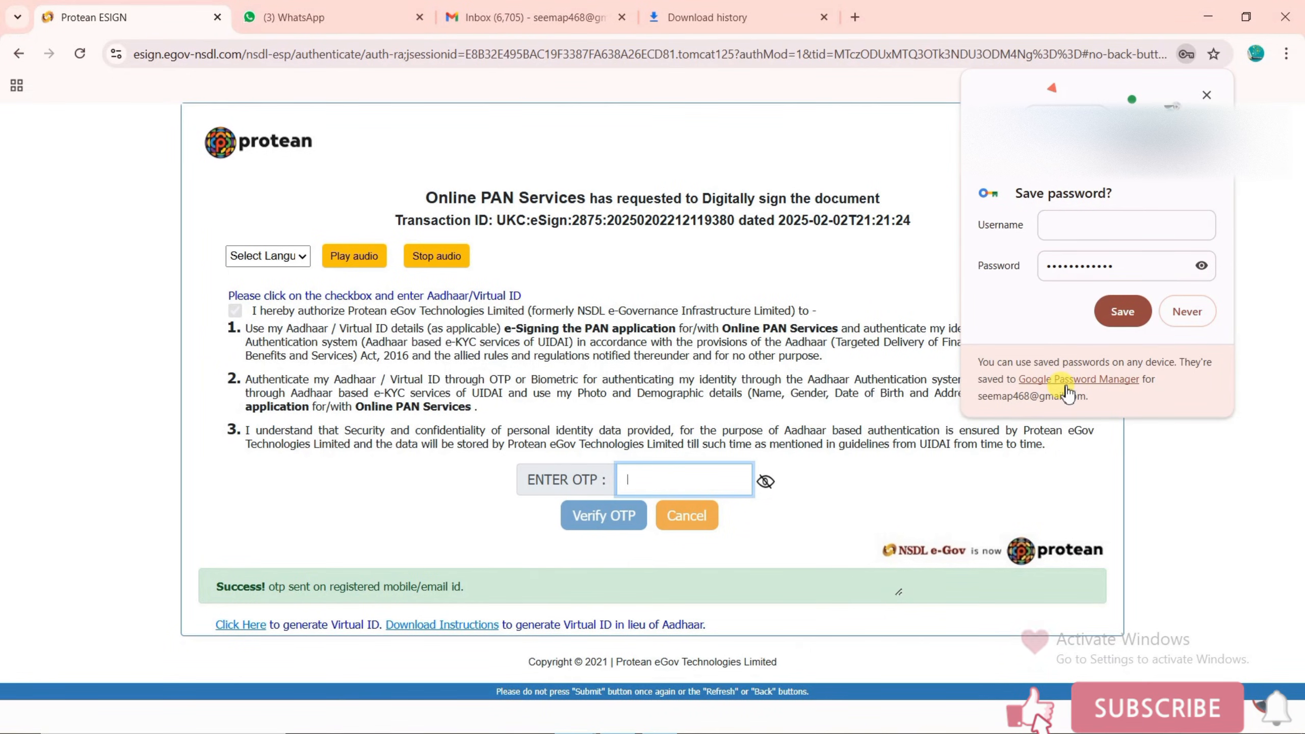
Accept the browser's offer to save the password, and enter and verify the Aadhaar OTP to eSign the PAN application.
left_click(1125, 301)
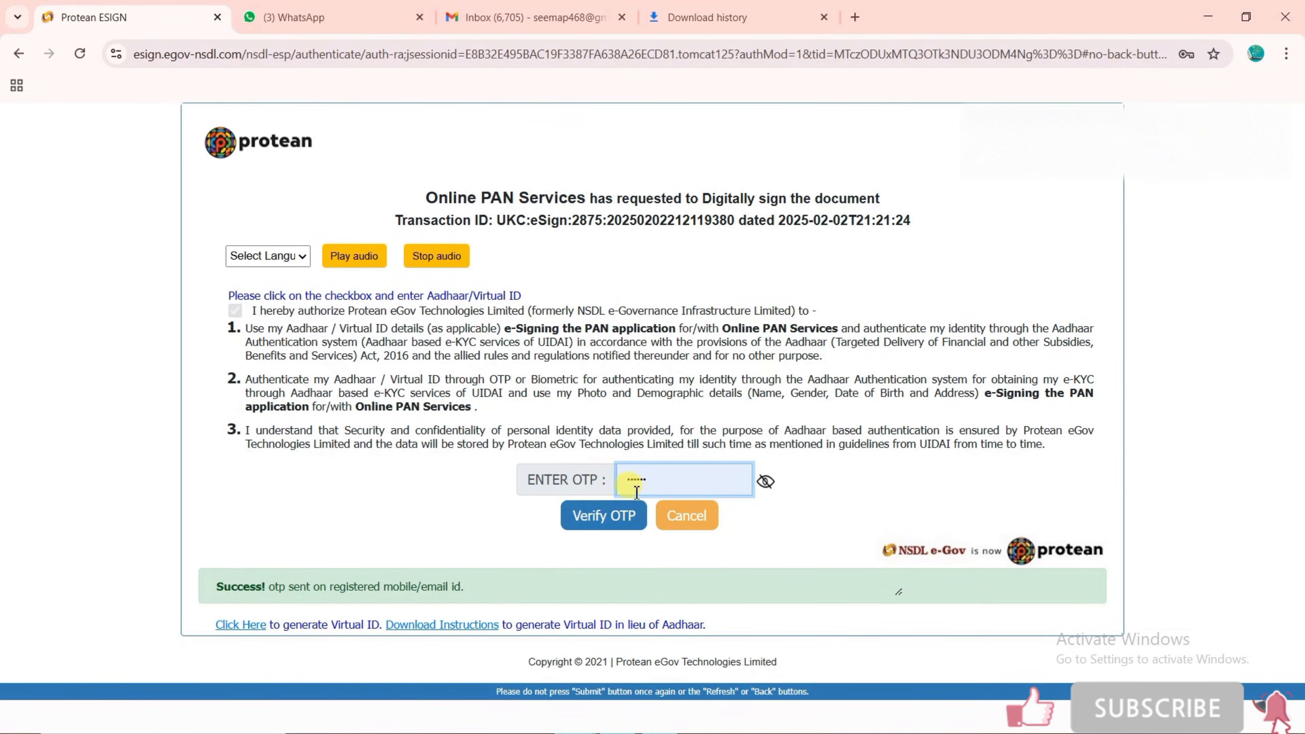
left_click(766, 482)
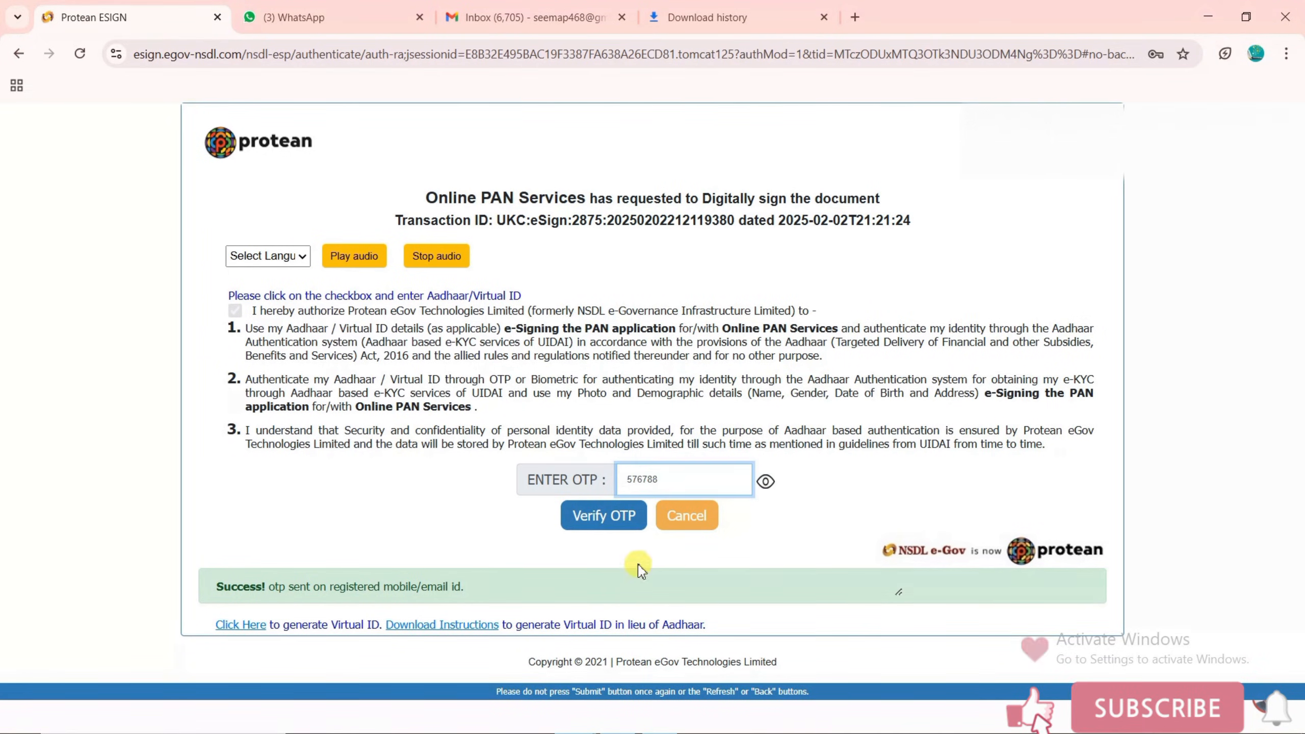
left_click(615, 518)
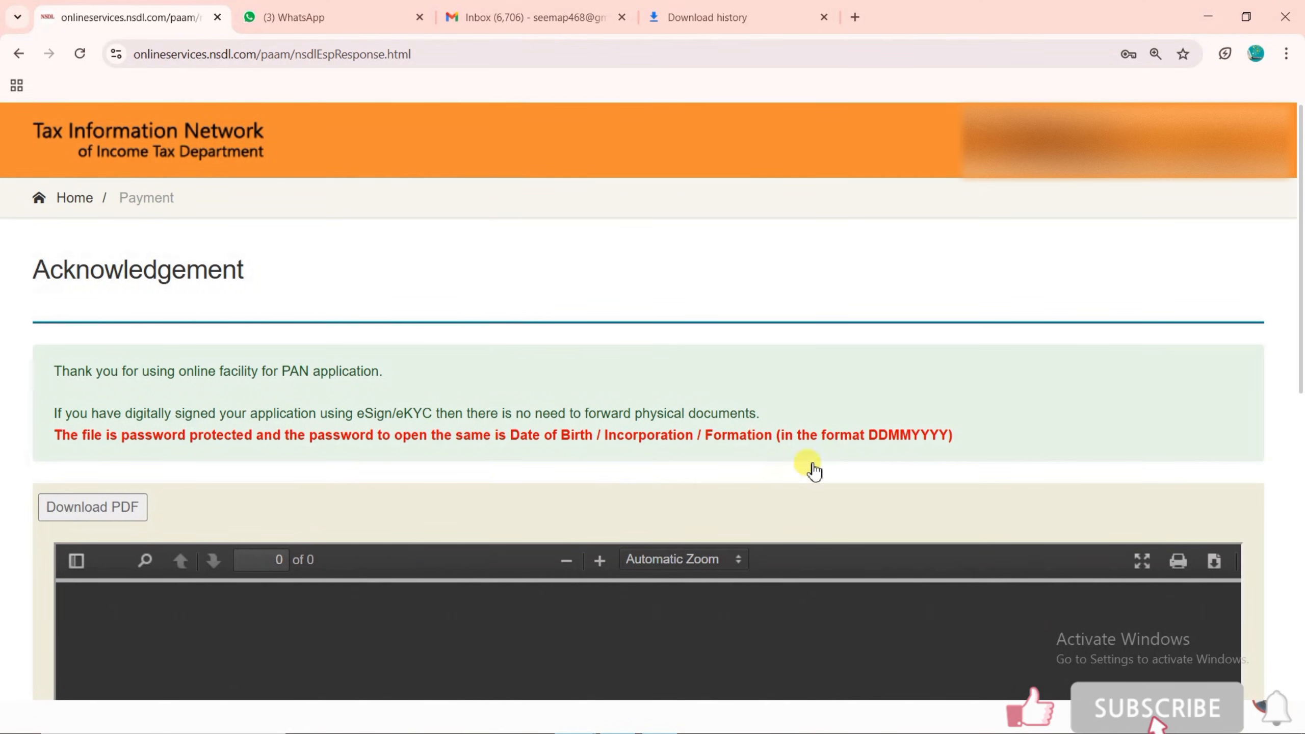
Unlock the acknowledgement PDF by entering its file password and look through the document to page 2.
scroll(856, 457, "down", 10)
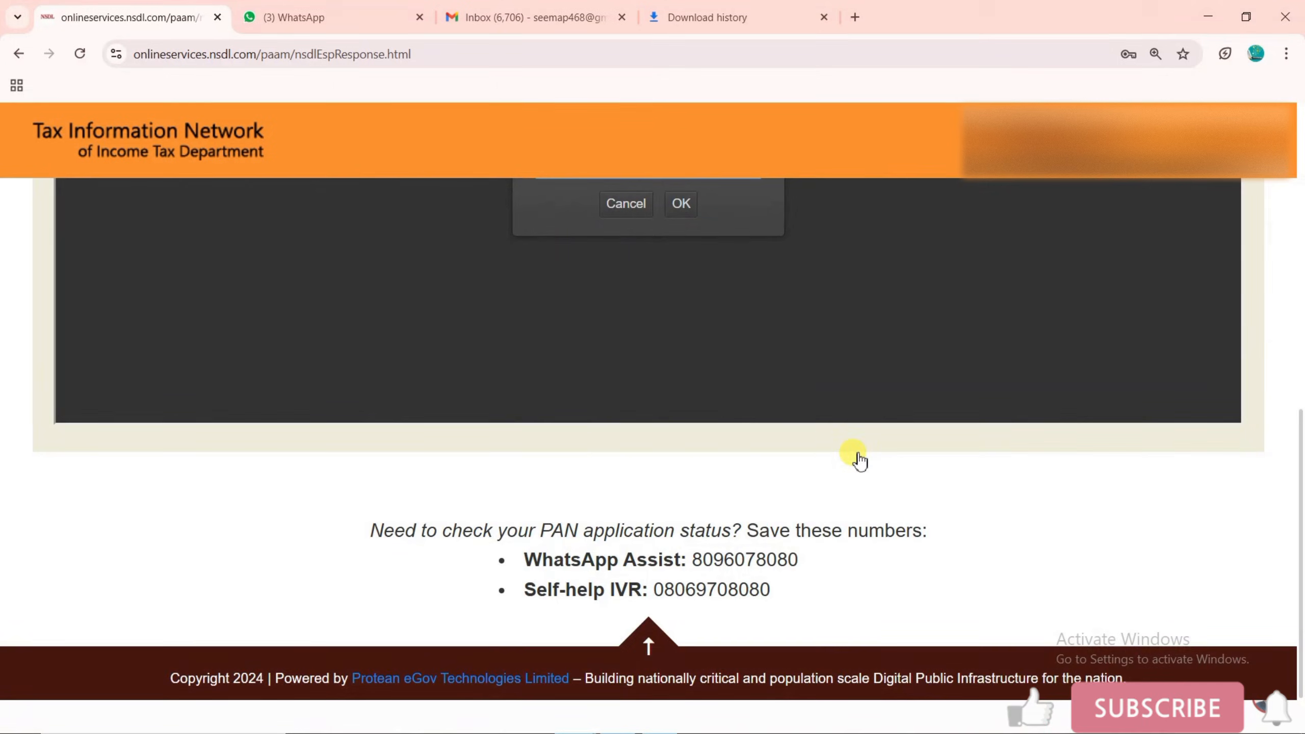
scroll(860, 457, "up", 10)
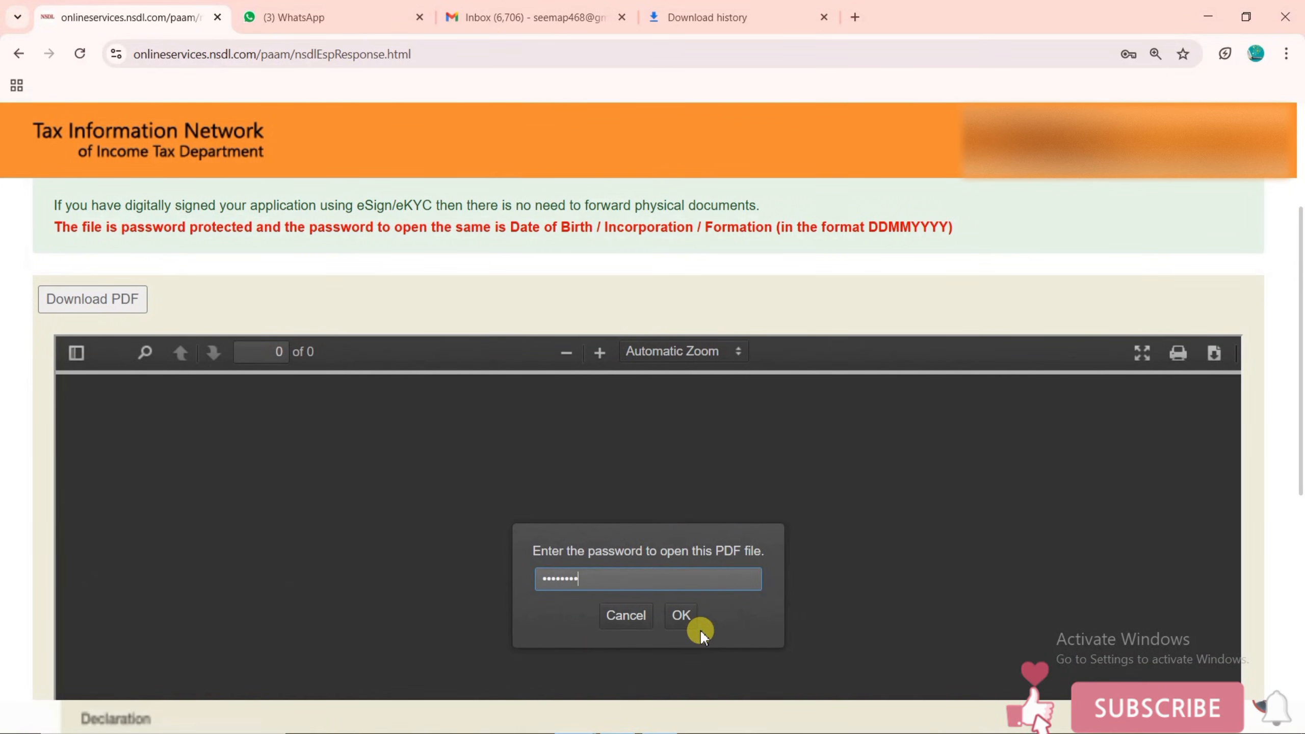
left_click(683, 615)
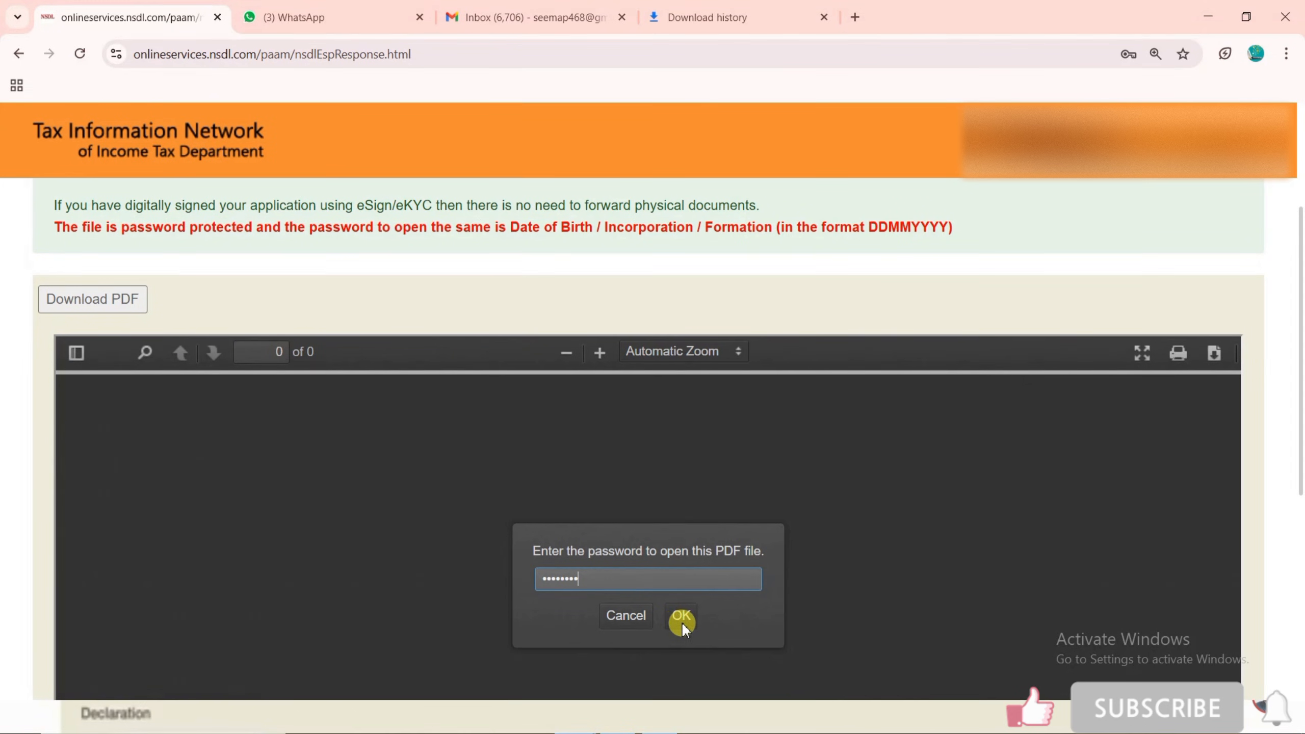
scroll(648, 535, "down", 20)
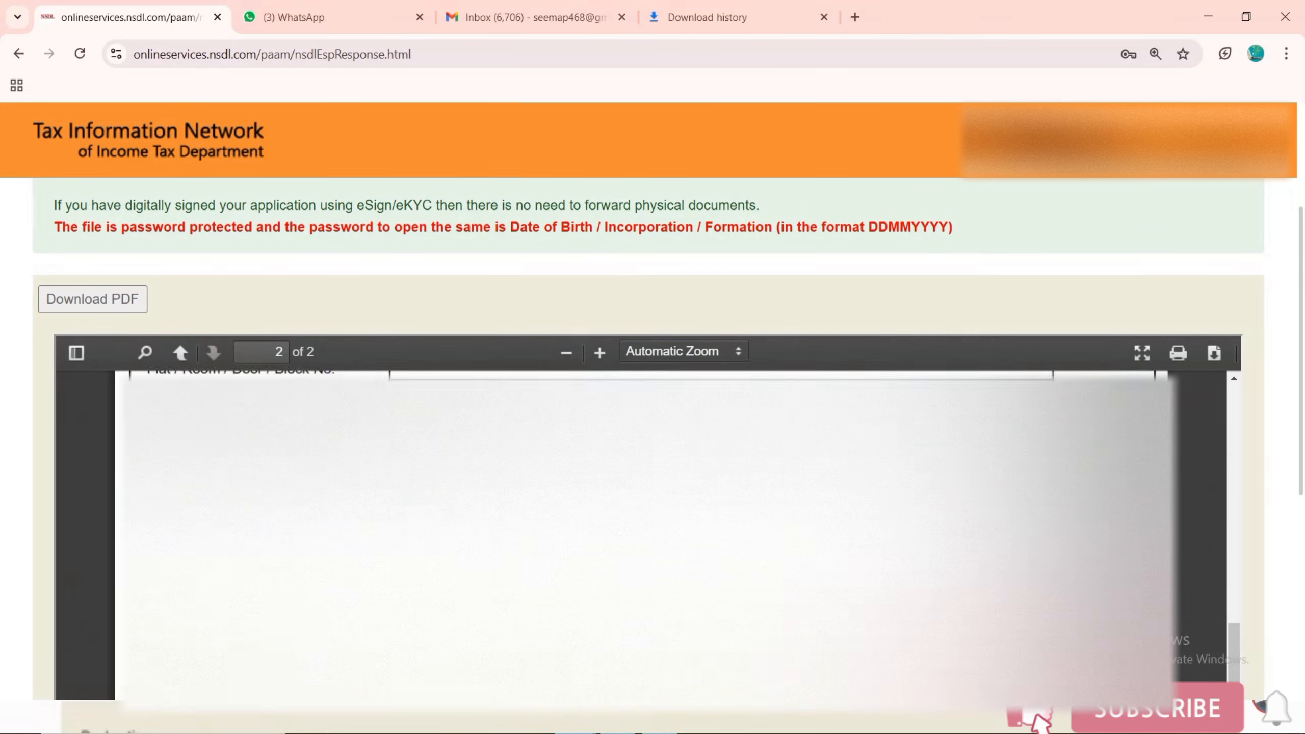
Print the acknowledgement to a PDF file with all pages, one page per sheet and default margins.
scroll(647, 534, "up", 5)
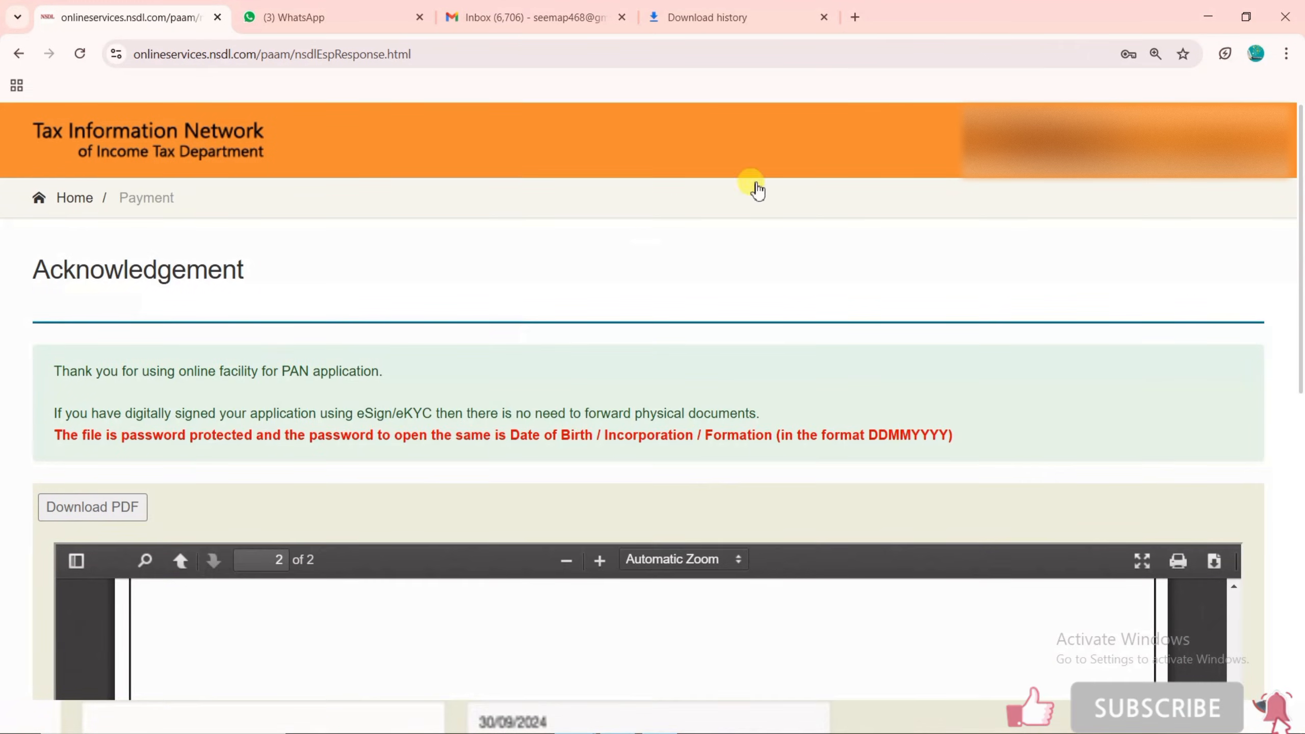
left_click(1178, 561)
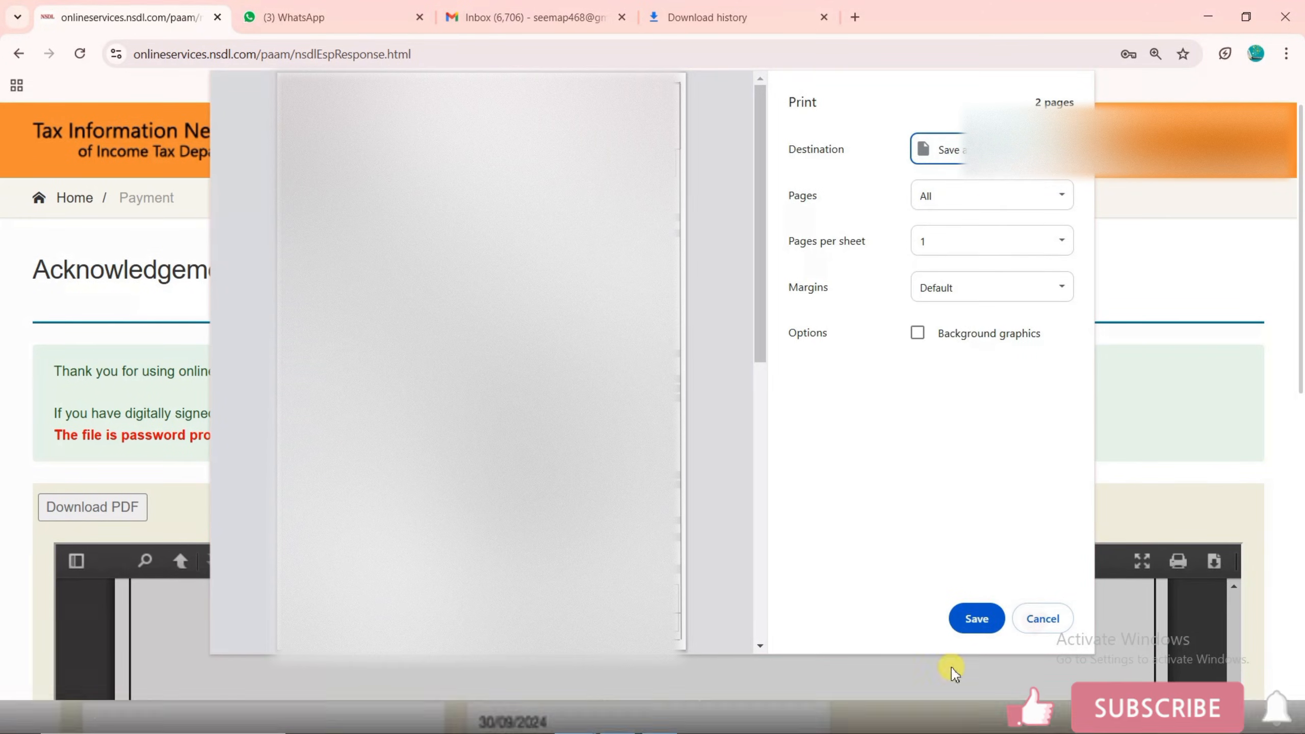
left_click(976, 618)
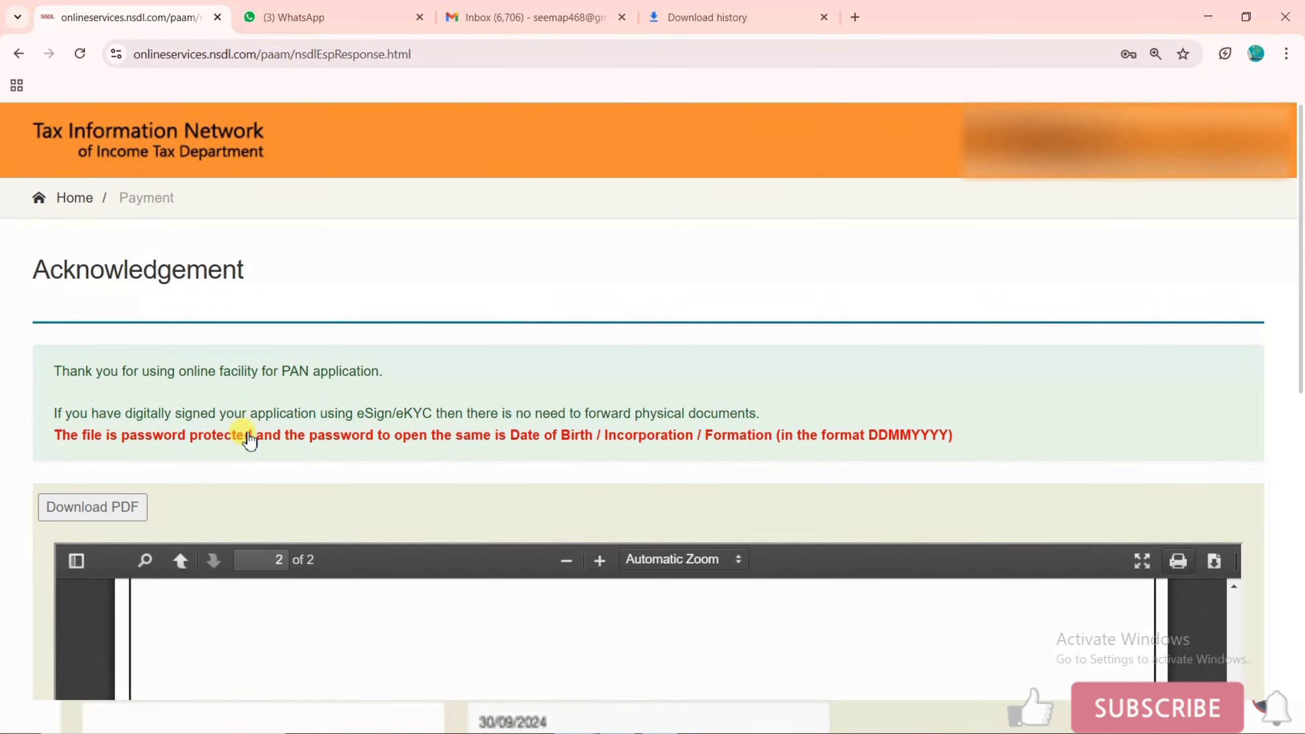
scroll(289, 428, "down", 5)
scroll(821, 589, "up", 10)
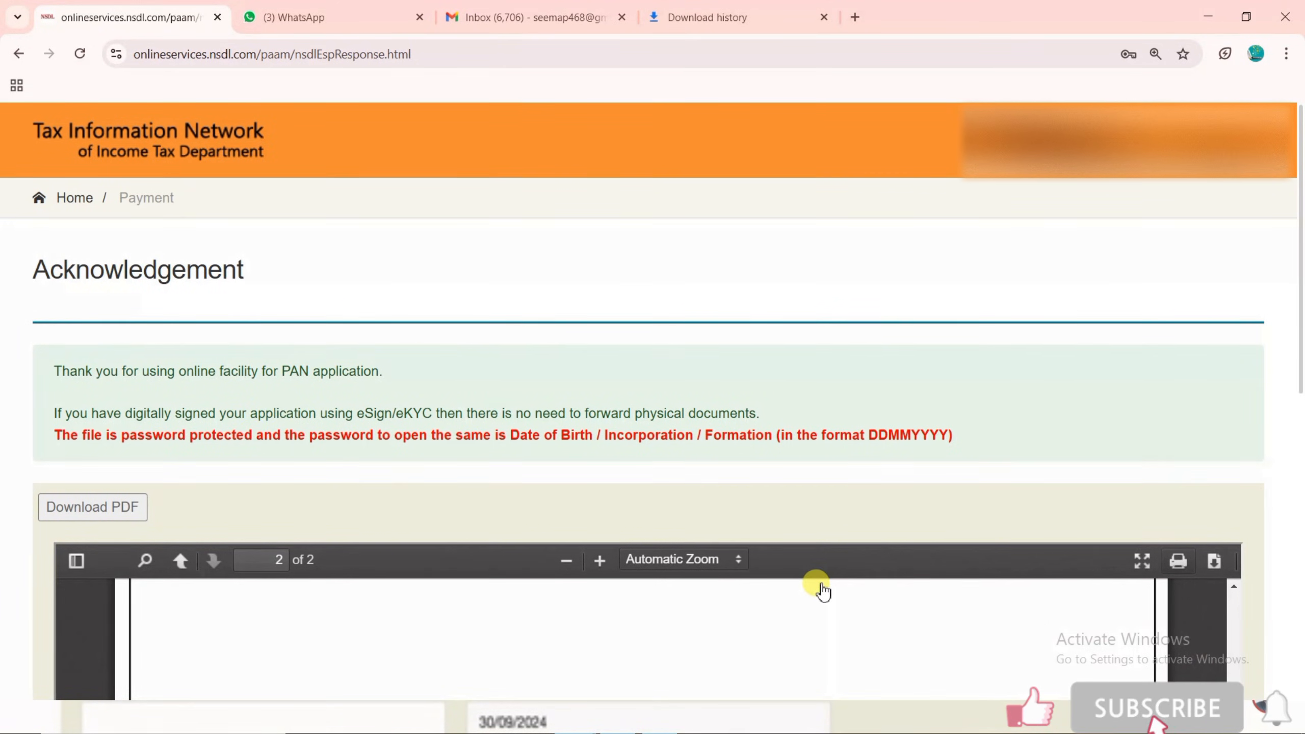
scroll(822, 589, "down", 10)
scroll(796, 393, "up", 6)
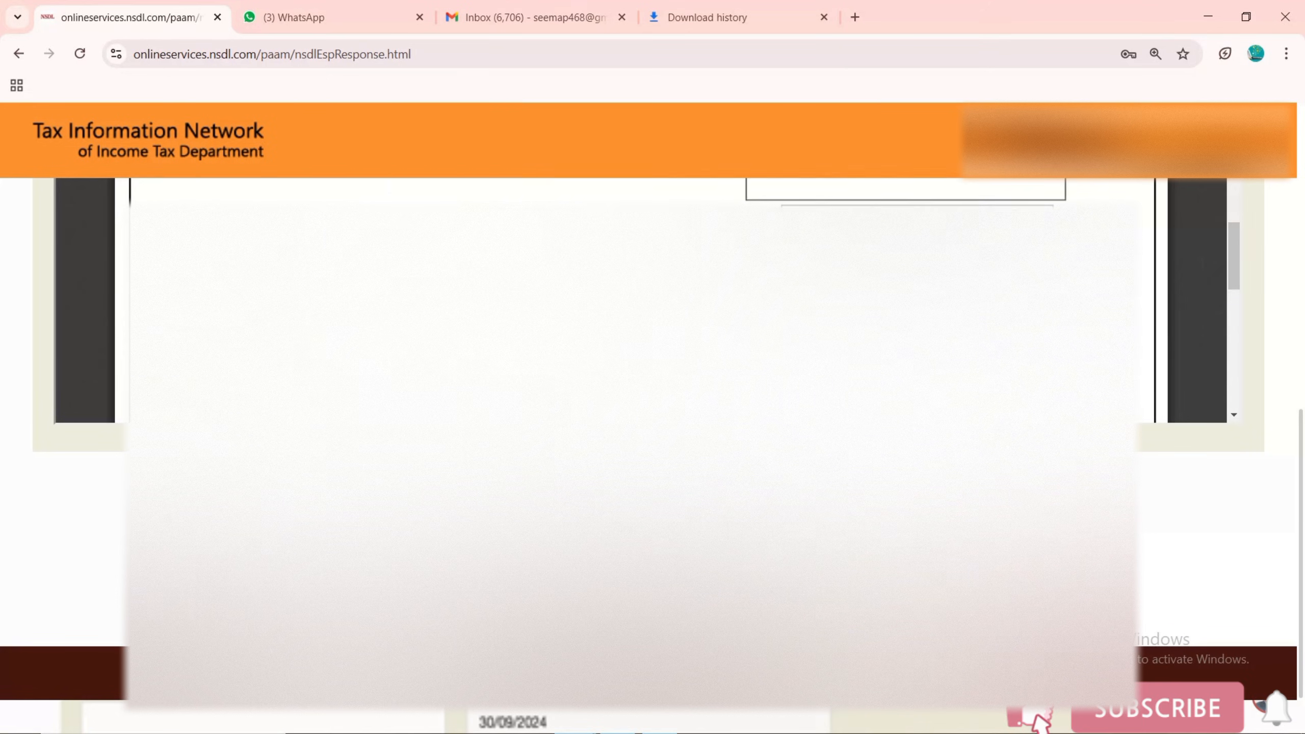